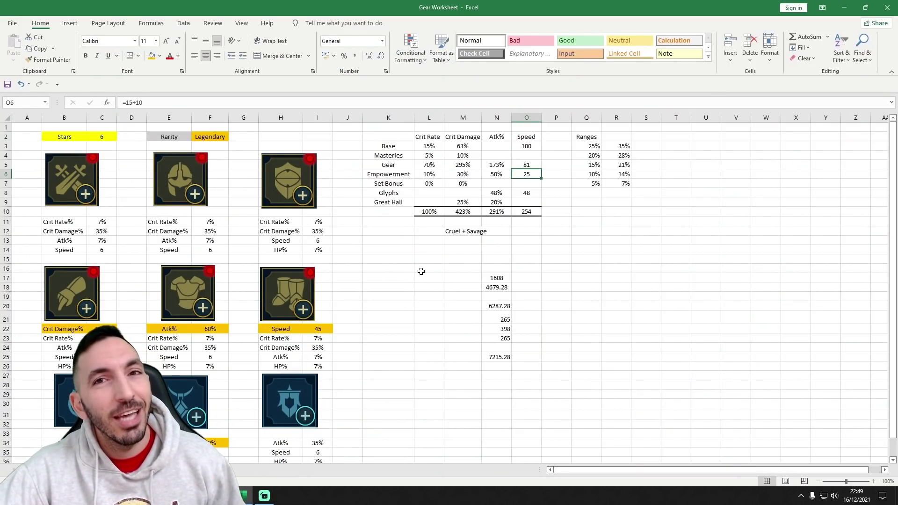
scroll(423, 309, down, 3)
scroll(457, 314, up, 3)
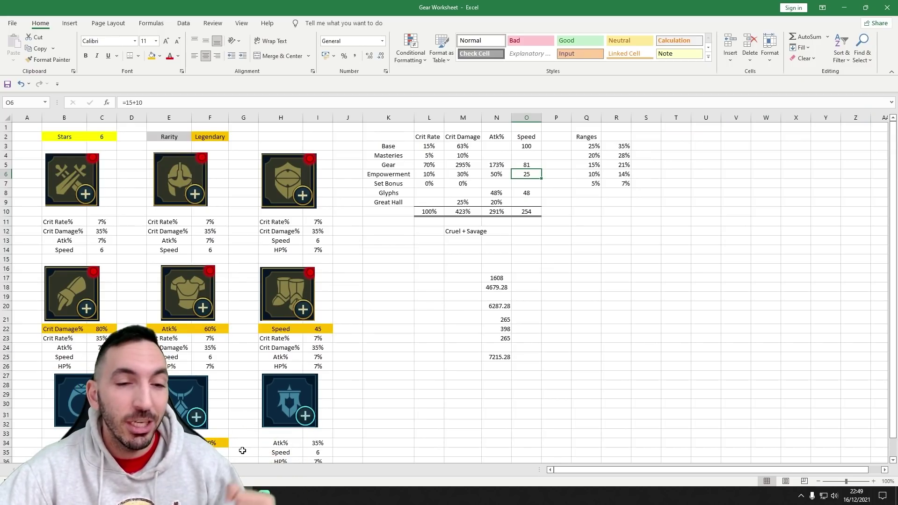
Switch to Raid: Shadow Legends, open the artifact storage from Ursuga Warcaller's gauntlets, and inspect the Lethal set's pieces.
key(alt+Tab)
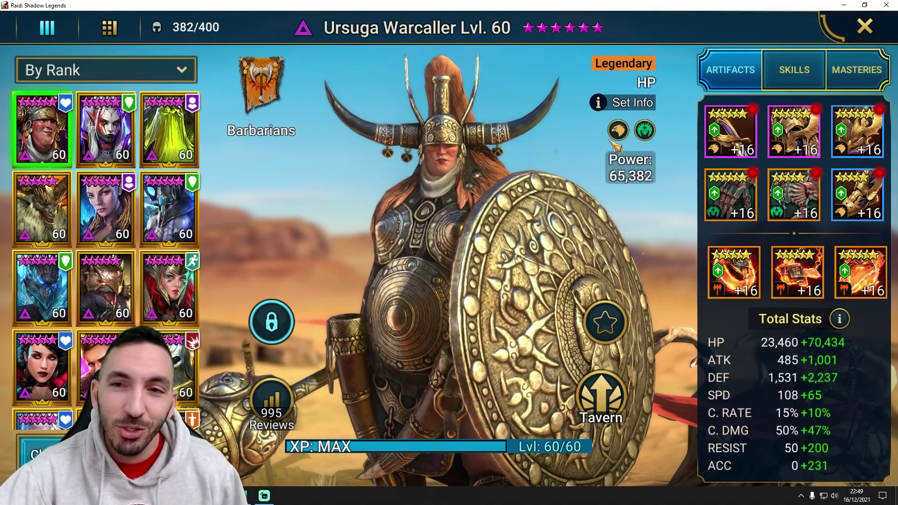
click(730, 194)
click(554, 145)
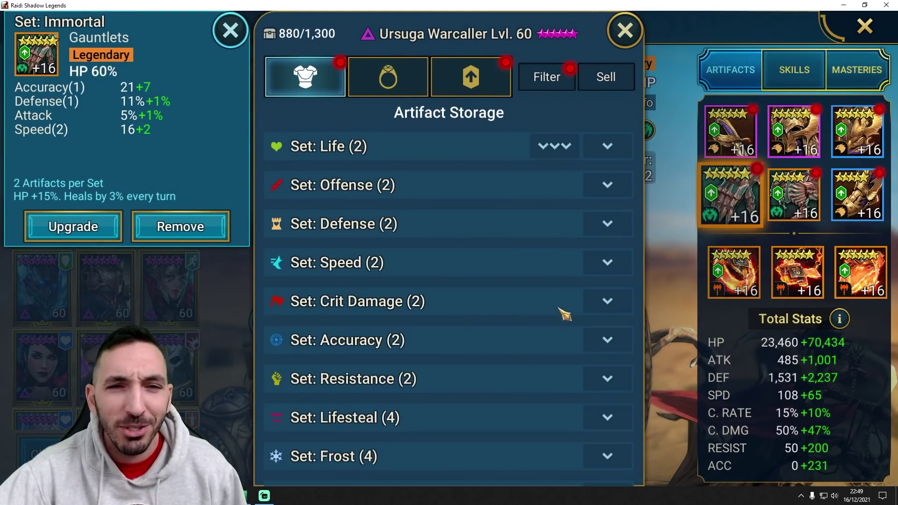
scroll(585, 328, down, 10)
scroll(593, 374, down, 5)
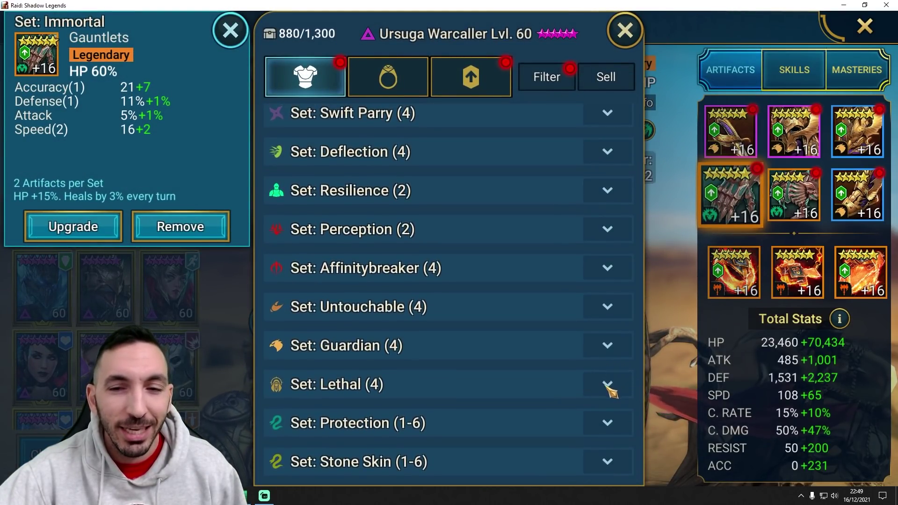
click(608, 381)
drag(500, 391, 519, 83)
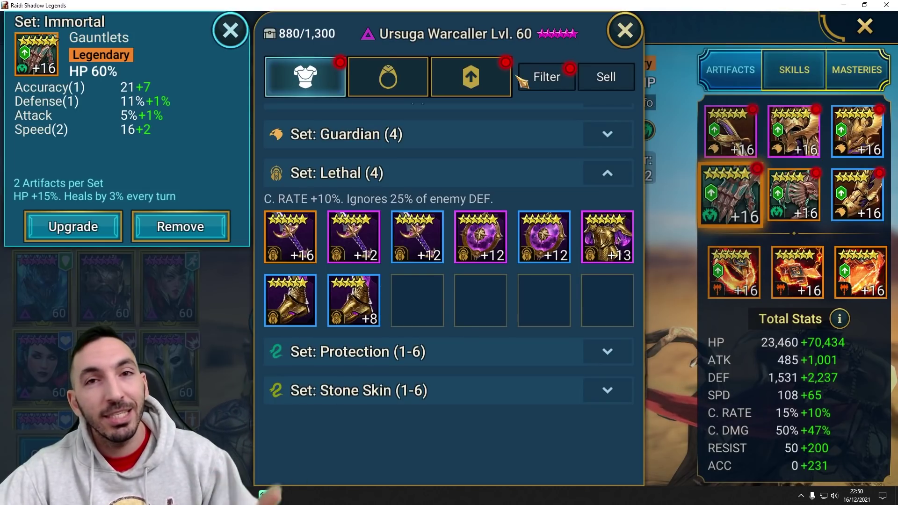
scroll(518, 74, down, 1)
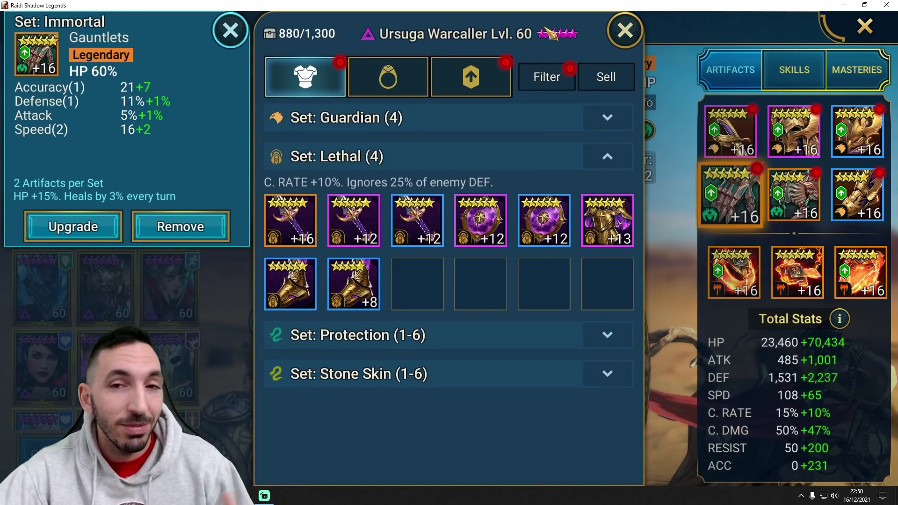
scroll(551, 37, up, 2)
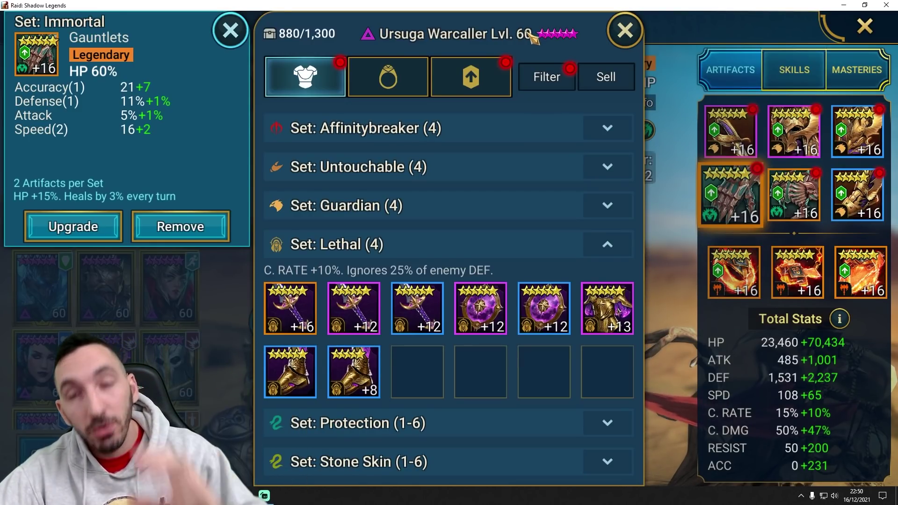
Close the artifact storage and champion screen, and return to Excel to review the Gear Potential sheet.
click(624, 30)
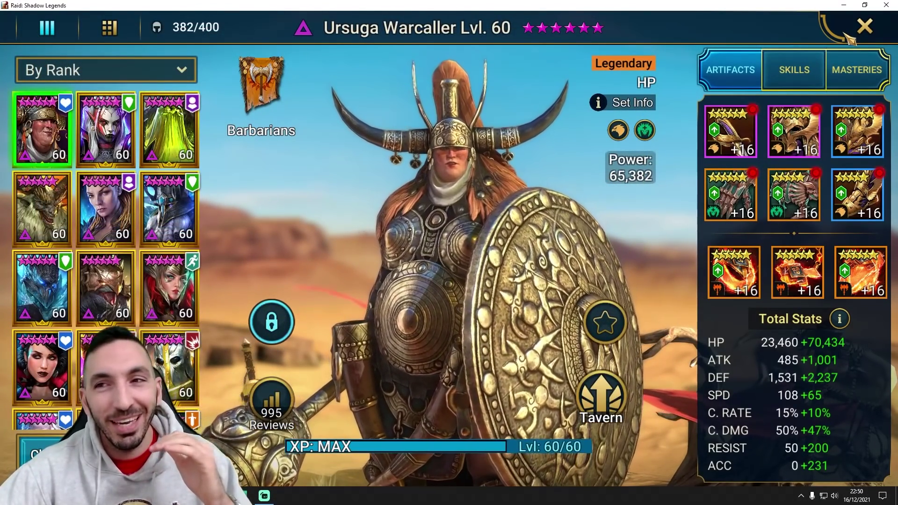
key(Escape)
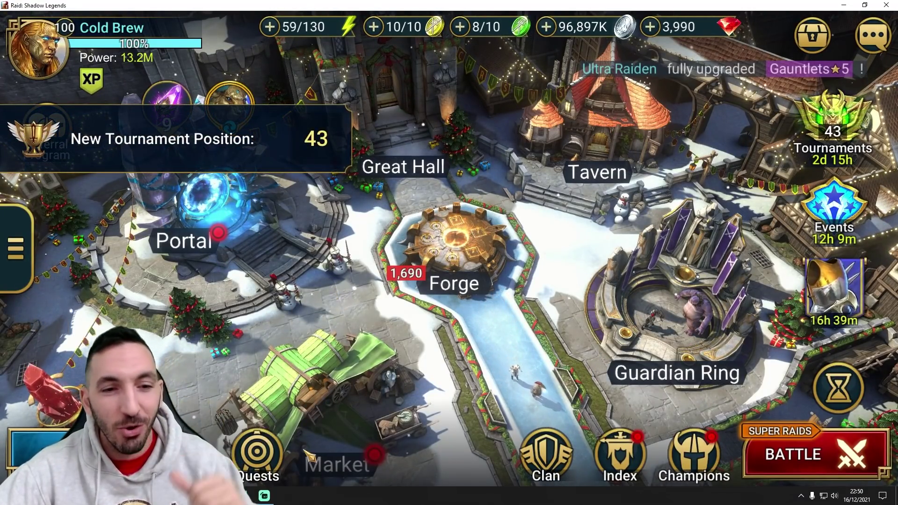
key(alt+Tab)
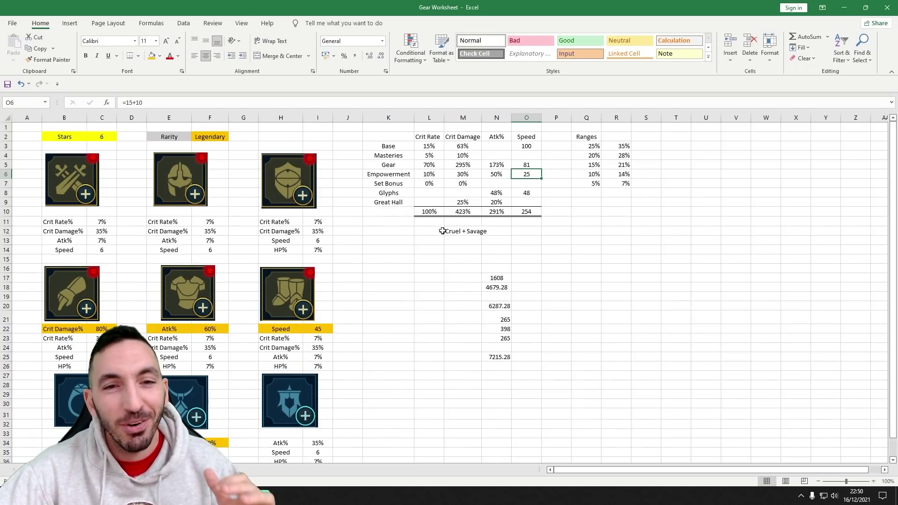
scroll(438, 227, down, 1)
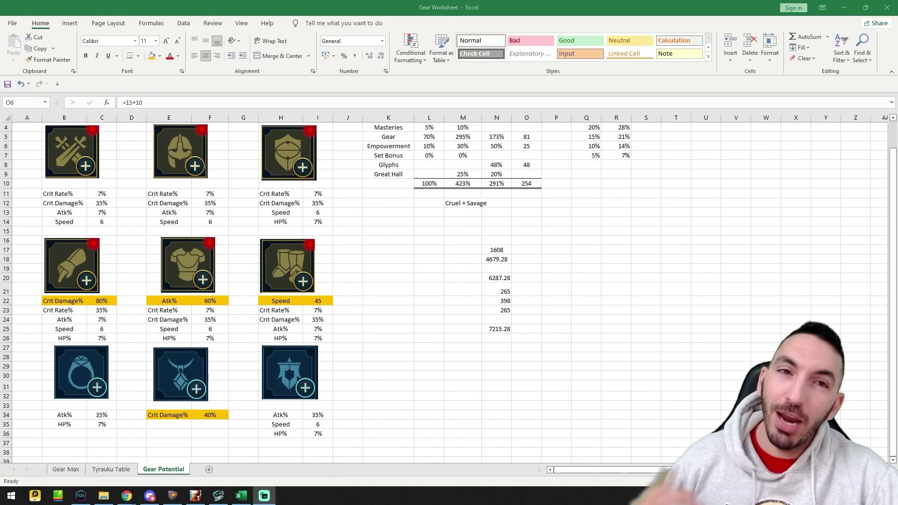
scroll(362, 253, up, 1)
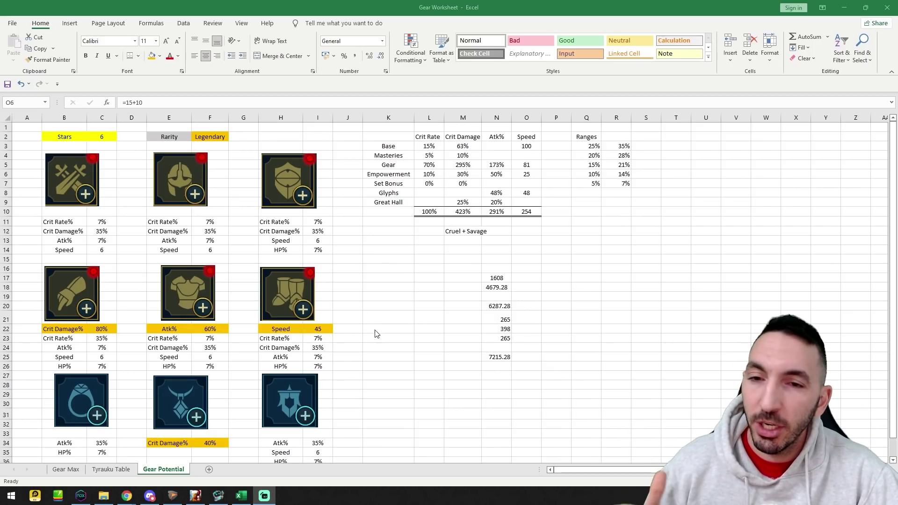
scroll(374, 332, down, 1)
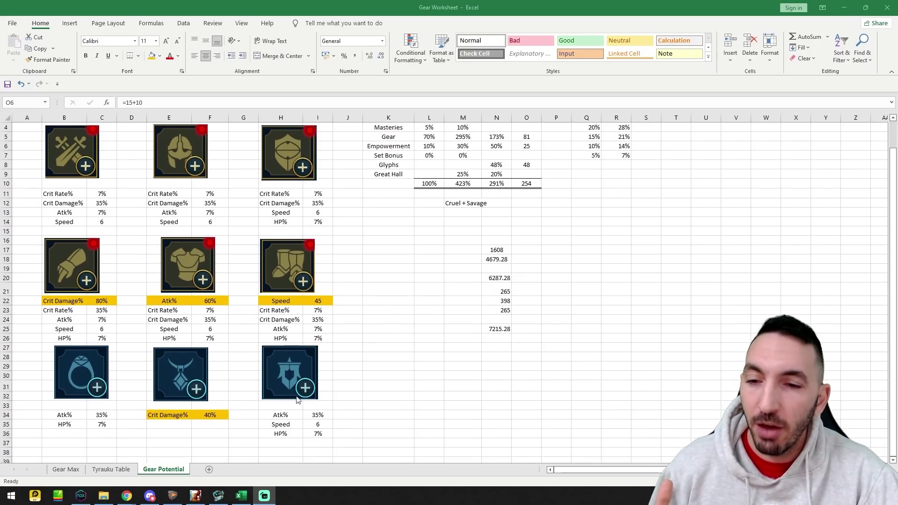
Examine the substat minimum and maximum tables for each roll count on the Tyrauku Table sheet.
key(alt+Tab)
click(115, 469)
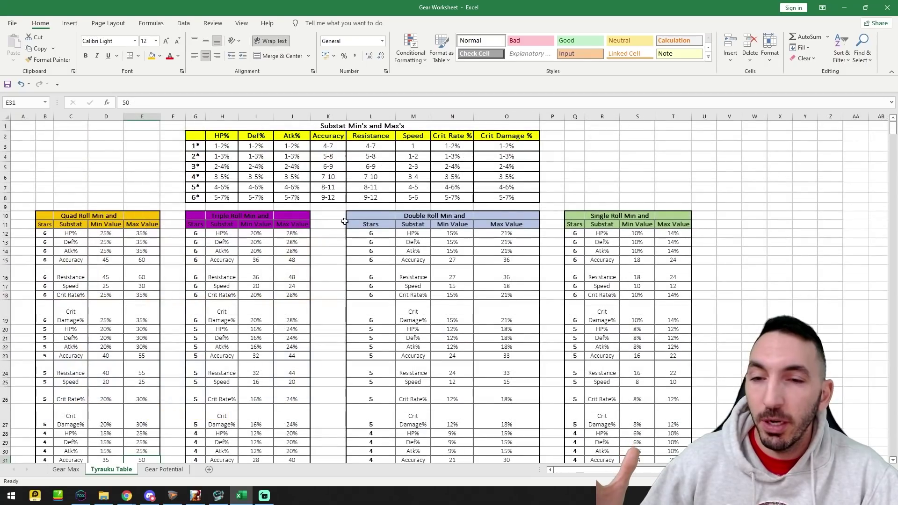
scroll(367, 229, down, 5)
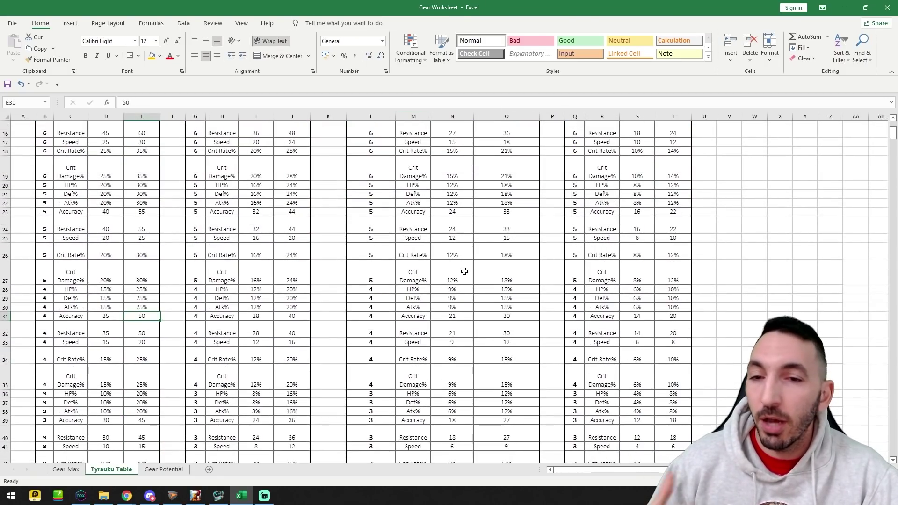
scroll(464, 265, up, 5)
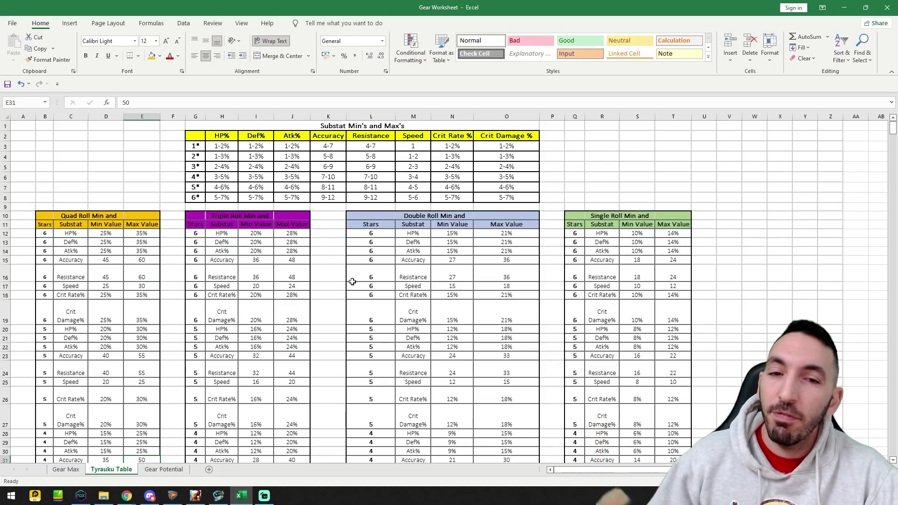
Revisit the Gear Potential sheet and examine the artifact main-stat tables by rank and level on the Gear Max sheet.
click(163, 469)
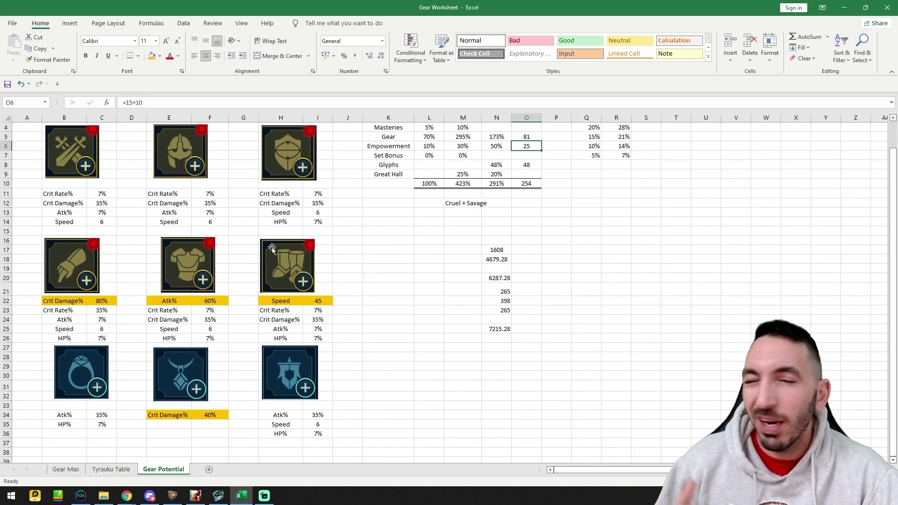
scroll(336, 272, up, 1)
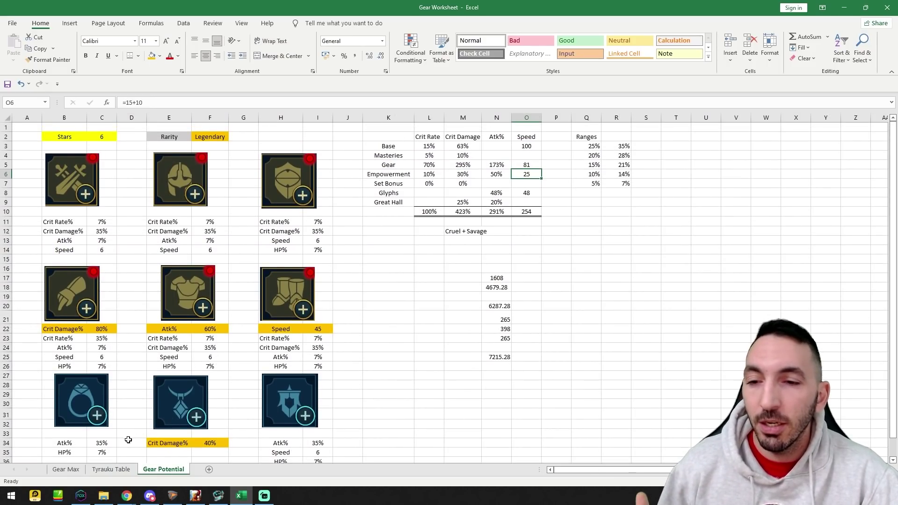
click(66, 469)
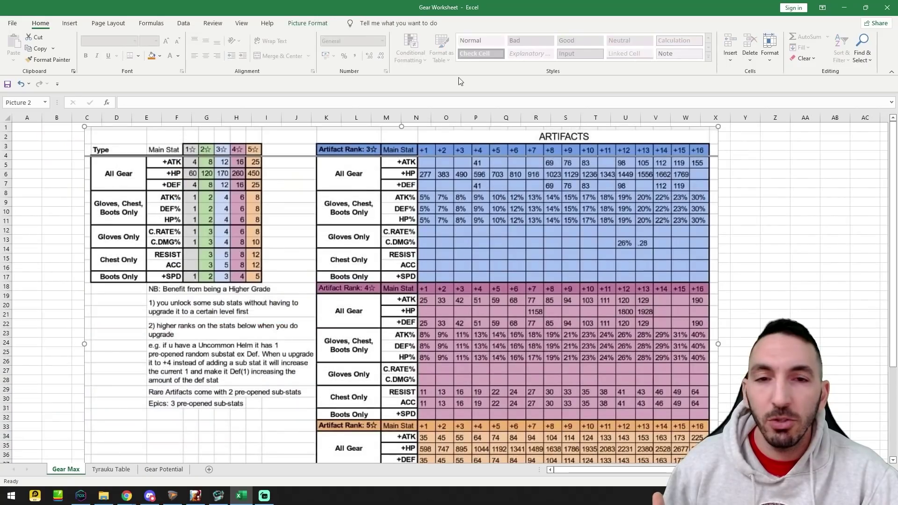
click(727, 200)
scroll(511, 195, down, 2)
scroll(531, 264, up, 2)
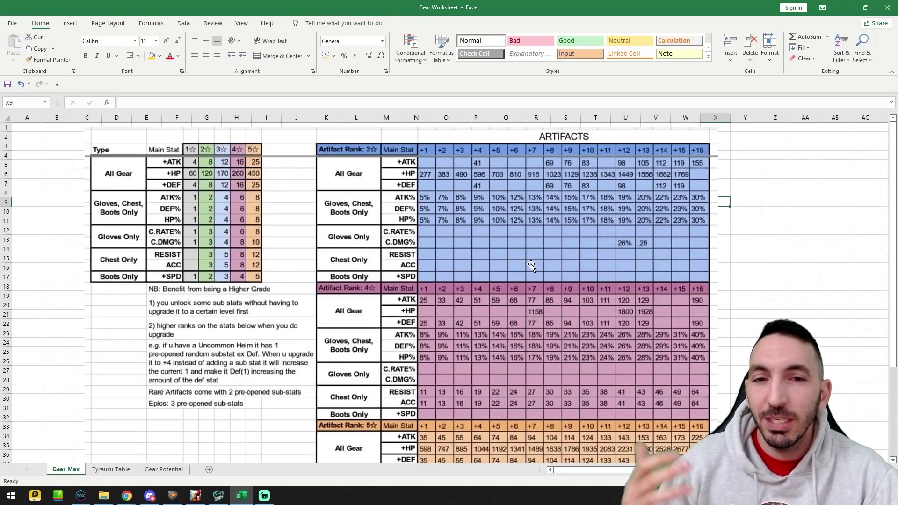
scroll(447, 188, down, 2)
scroll(483, 214, up, 2)
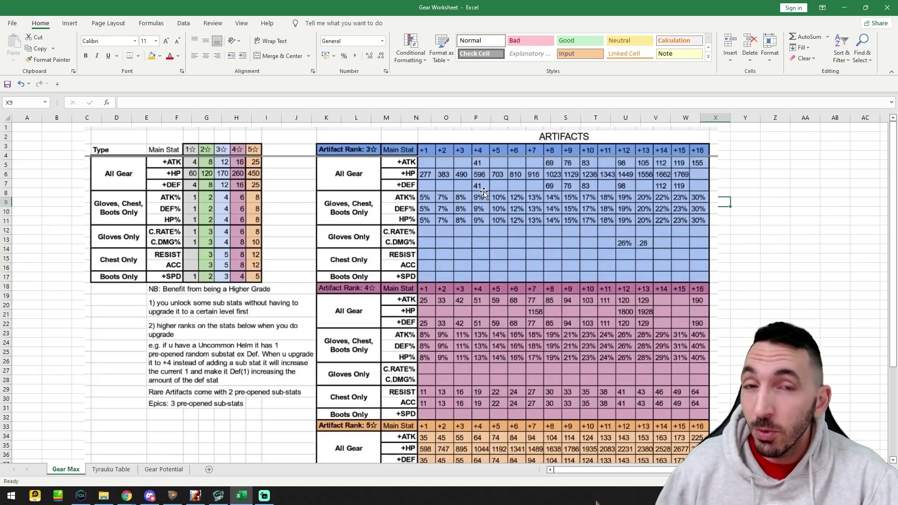
scroll(483, 192, down, 1)
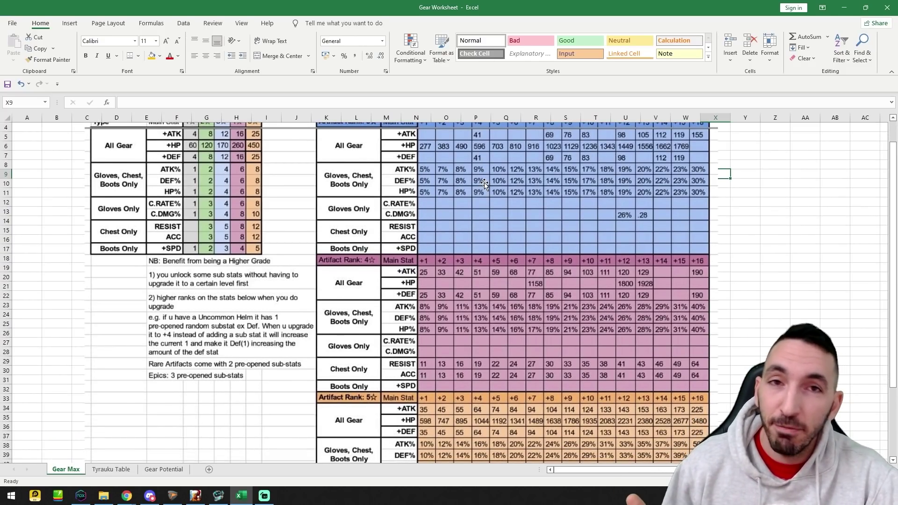
Return to the Gear Potential sheet and review the stats per gear slot alongside the summary table.
click(164, 469)
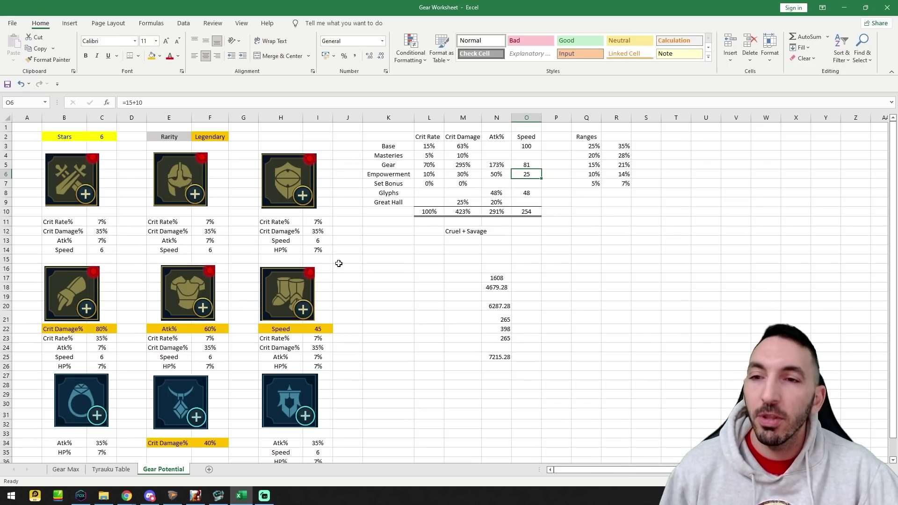
scroll(337, 254, down, 2)
scroll(381, 258, up, 2)
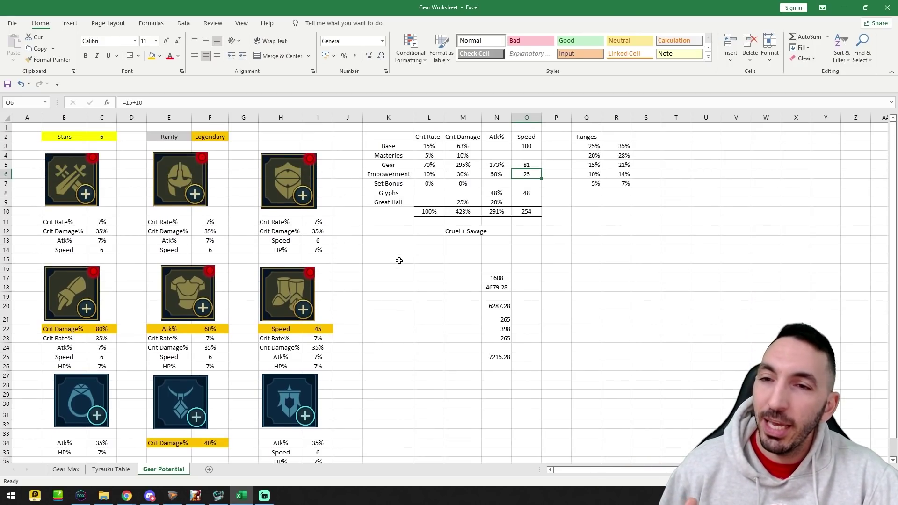
click(399, 259)
scroll(115, 308, down, 3)
scroll(240, 247, up, 3)
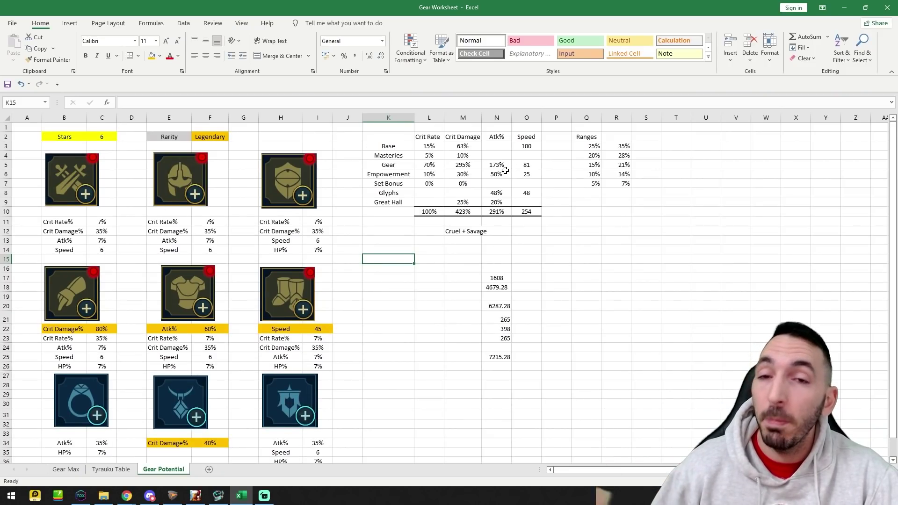
scroll(490, 188, down, 1)
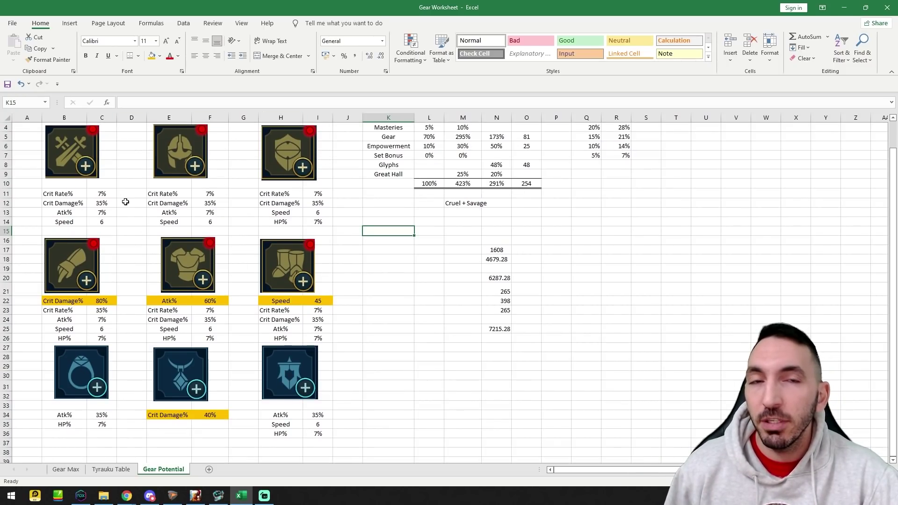
Switch to Raid: Shadow Legends, show the champions as a full grid, and open the details of Trunda Giltmallet's shield.
click(195, 496)
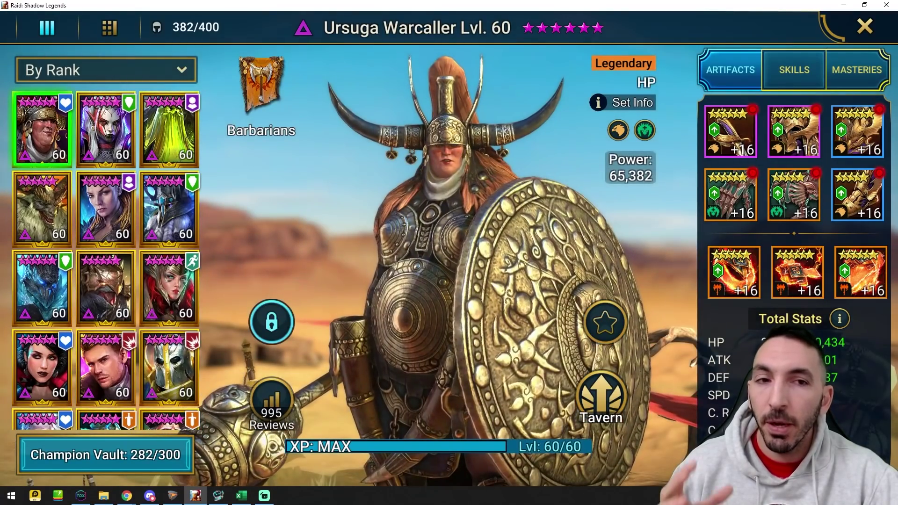
click(109, 27)
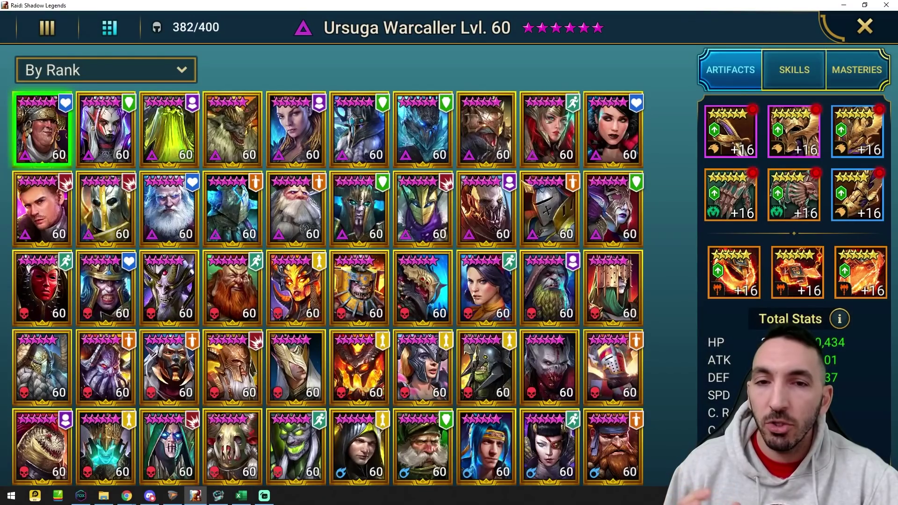
scroll(327, 285, down, 15)
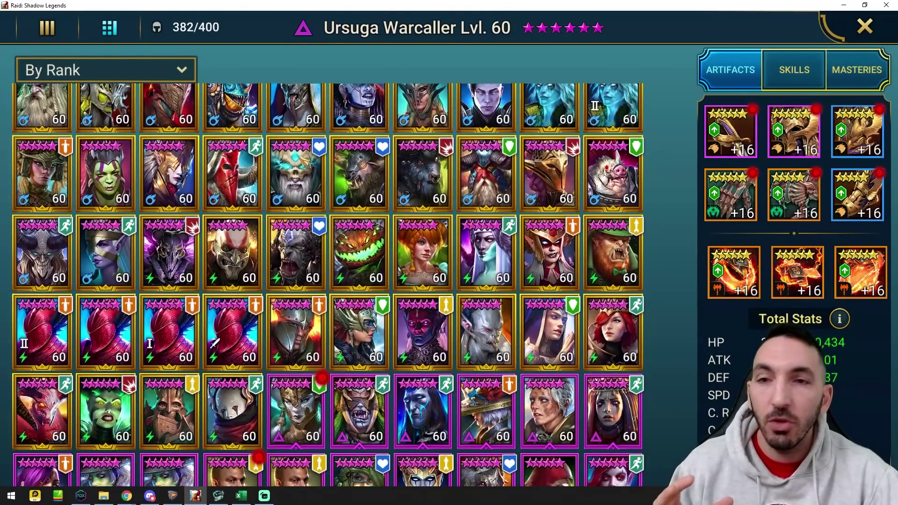
click(42, 173)
click(857, 131)
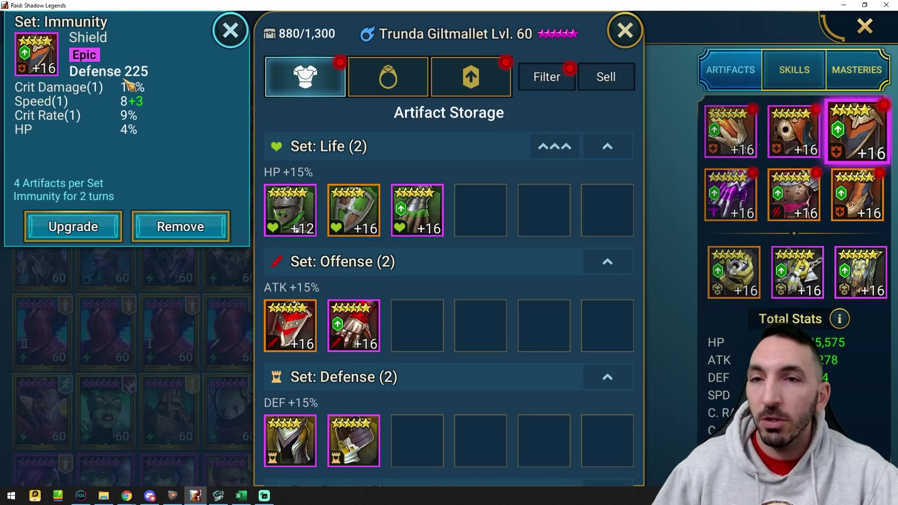
Close the shield details and, from the artifact filter, open the Artifacts Overview guide to read its primary stat and substat table.
click(230, 30)
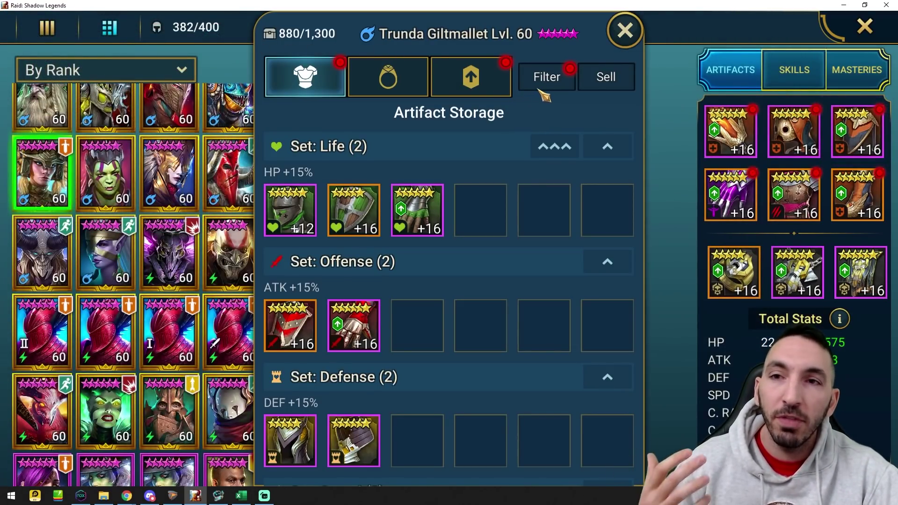
click(566, 87)
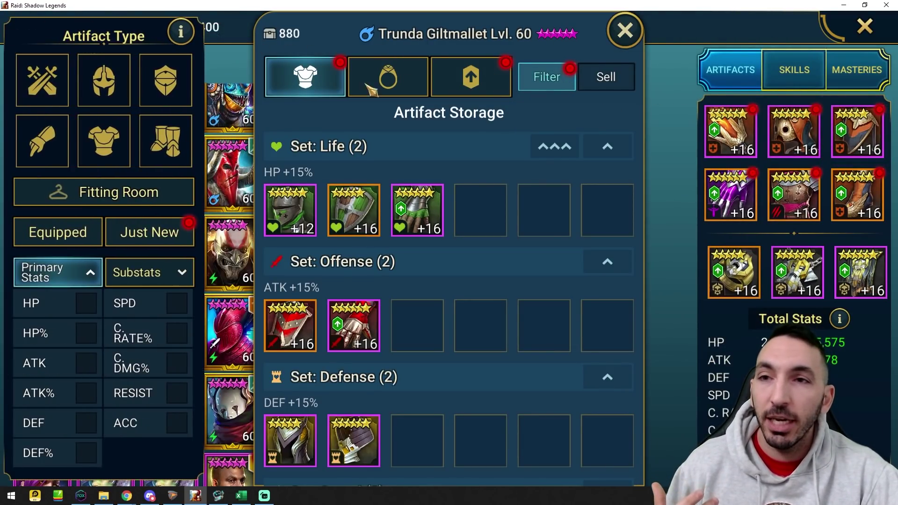
click(197, 30)
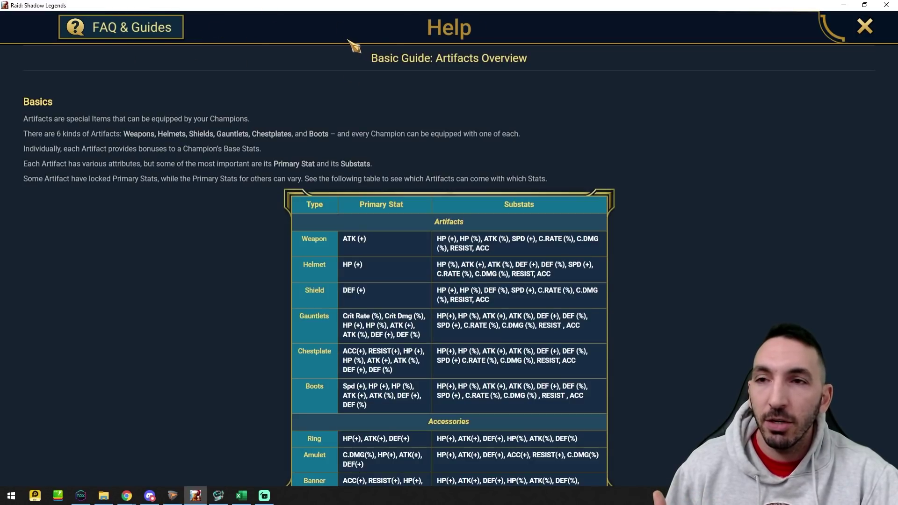
scroll(487, 210, down, 3)
scroll(510, 178, up, 2)
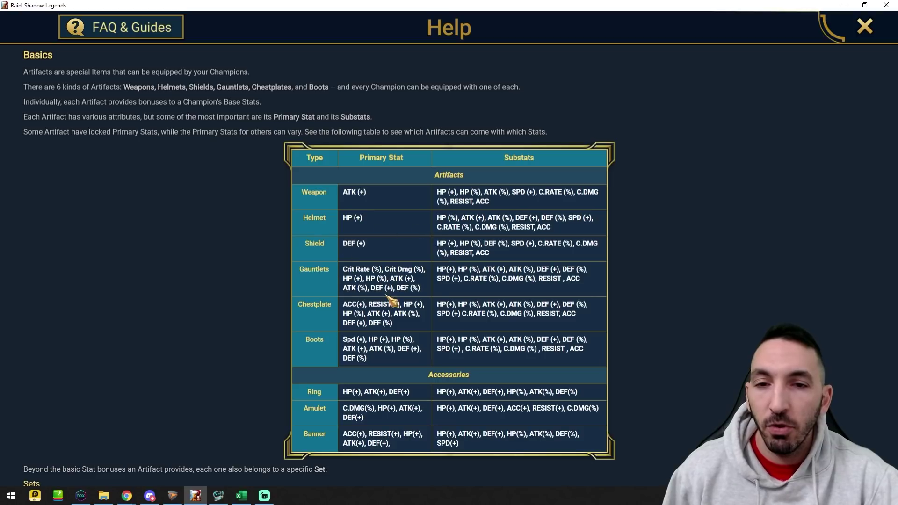
scroll(414, 279, down, 1)
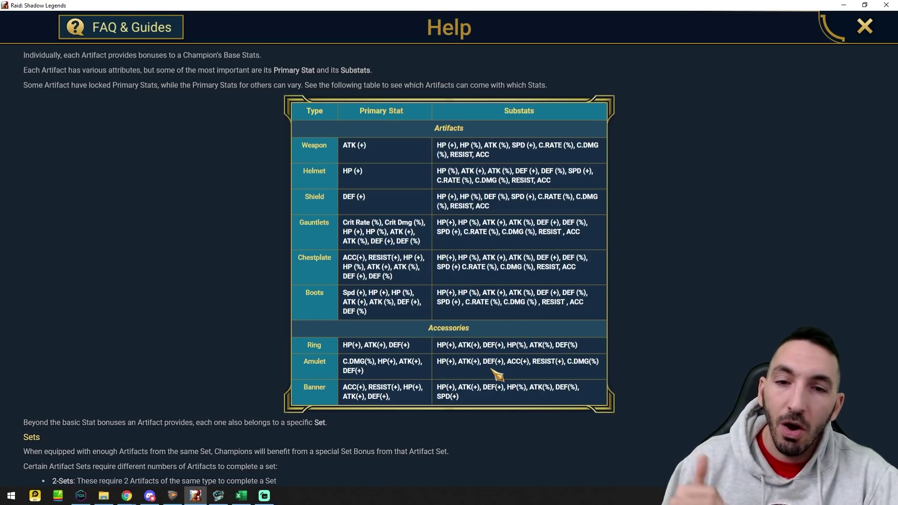
Read the accessory rows and the Sets section of the Artifacts Overview guide, and close the guide and the artifact storage.
scroll(504, 367, down, 1)
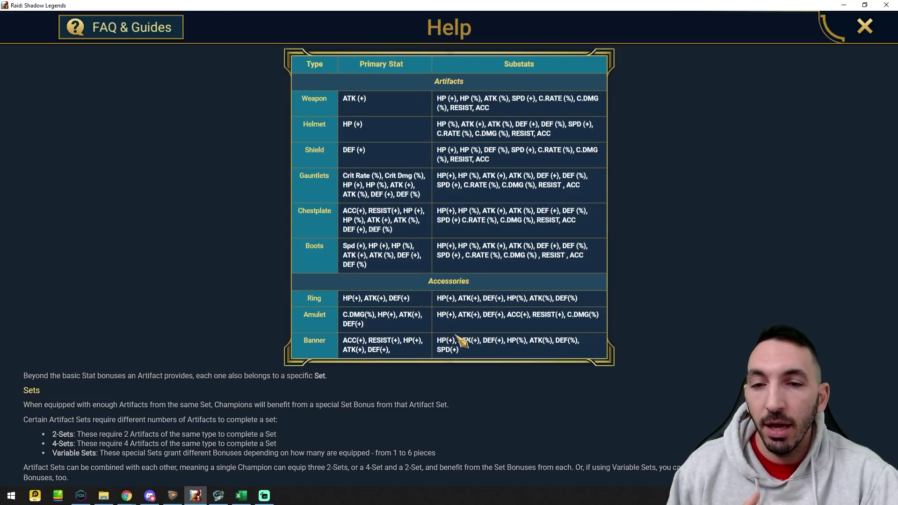
scroll(487, 330, down, 2)
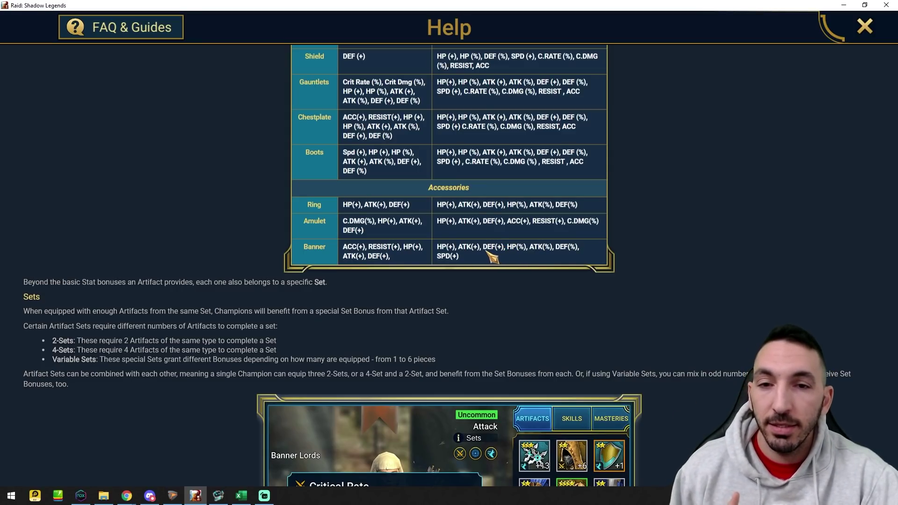
scroll(657, 103, up, 4)
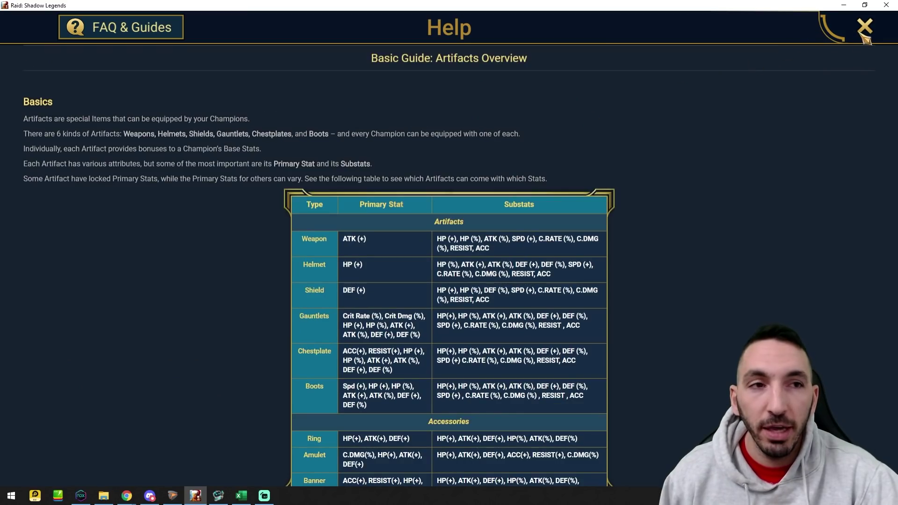
click(865, 27)
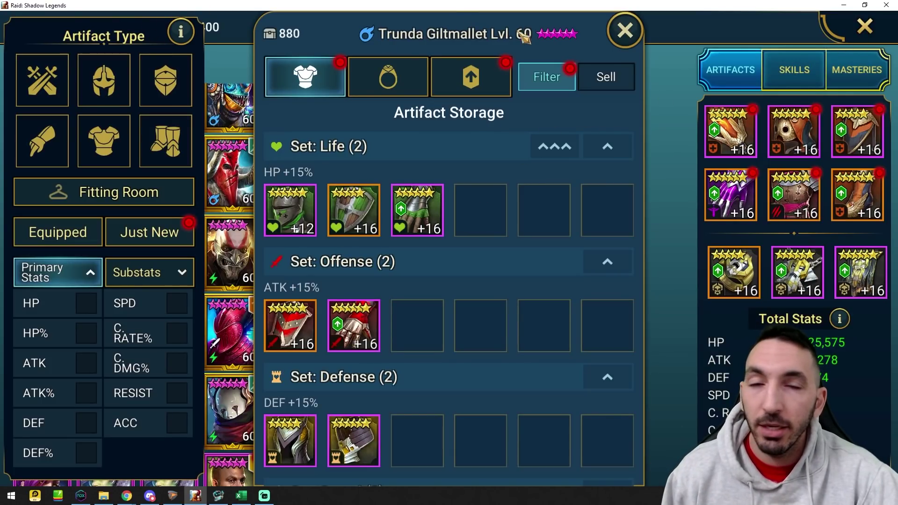
click(625, 31)
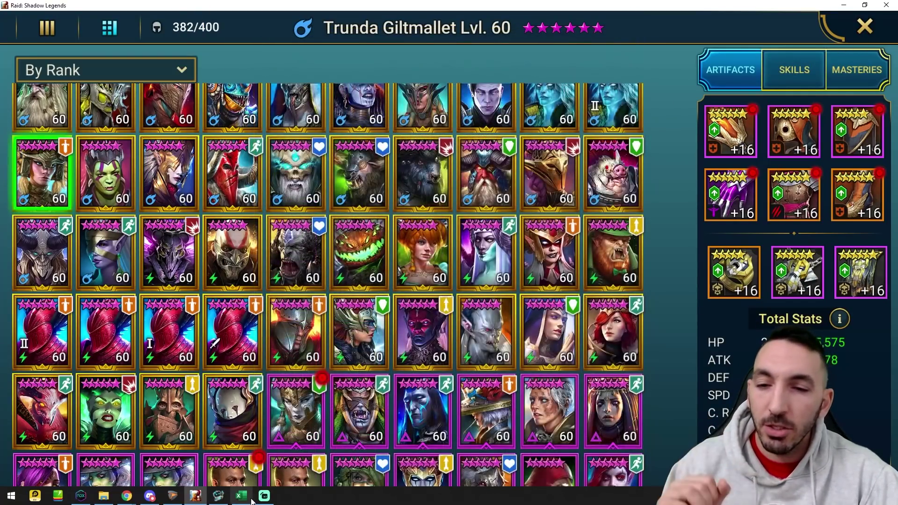
Switch to the Excel gear worksheet and examine the gauntlets' Crit Damage% main stat and Crit Rate% substat among the gear slots.
click(242, 495)
scroll(350, 341, up, 1)
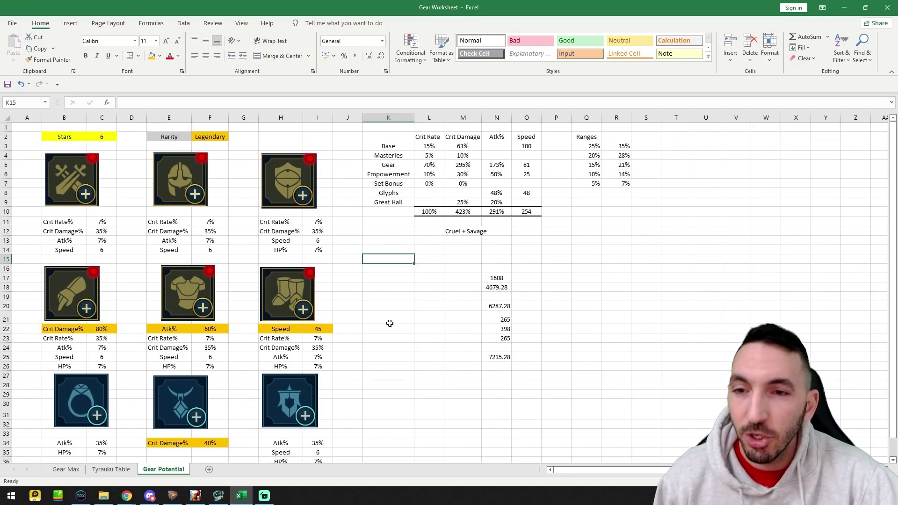
scroll(389, 324, down, 1)
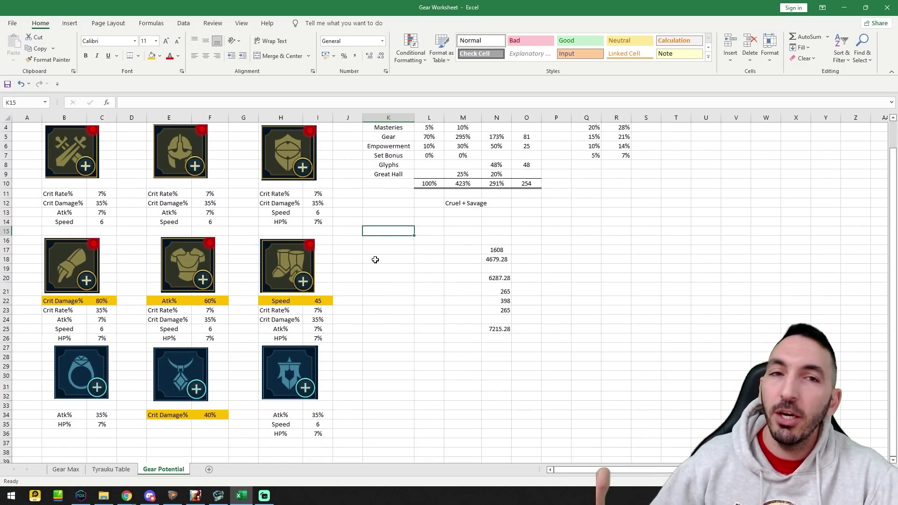
scroll(364, 250, down, 1)
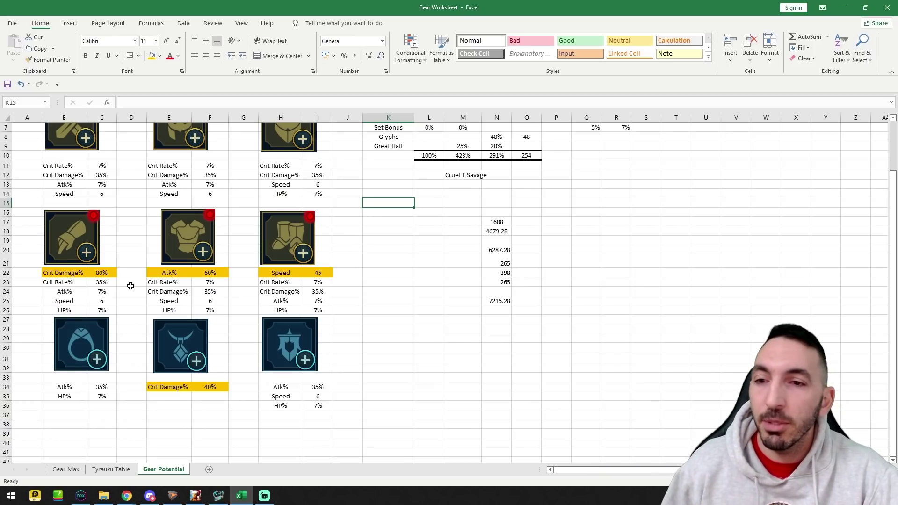
click(97, 269)
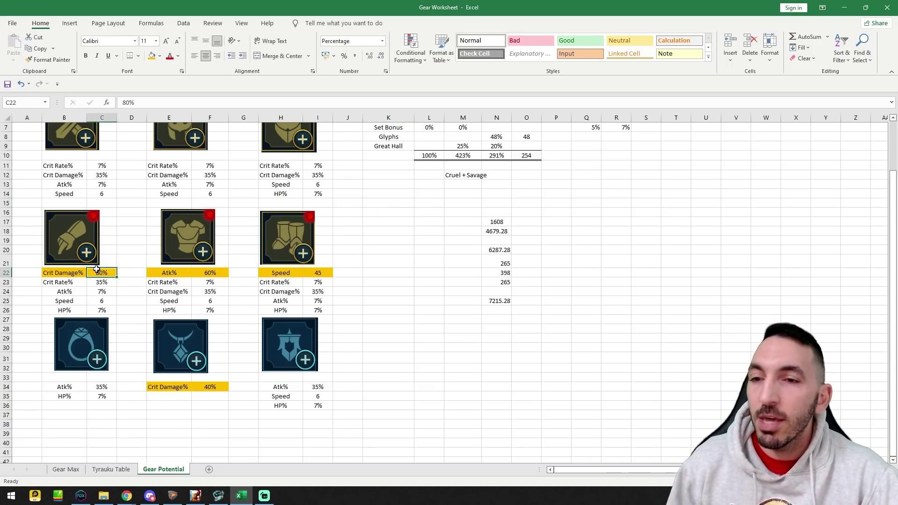
click(103, 283)
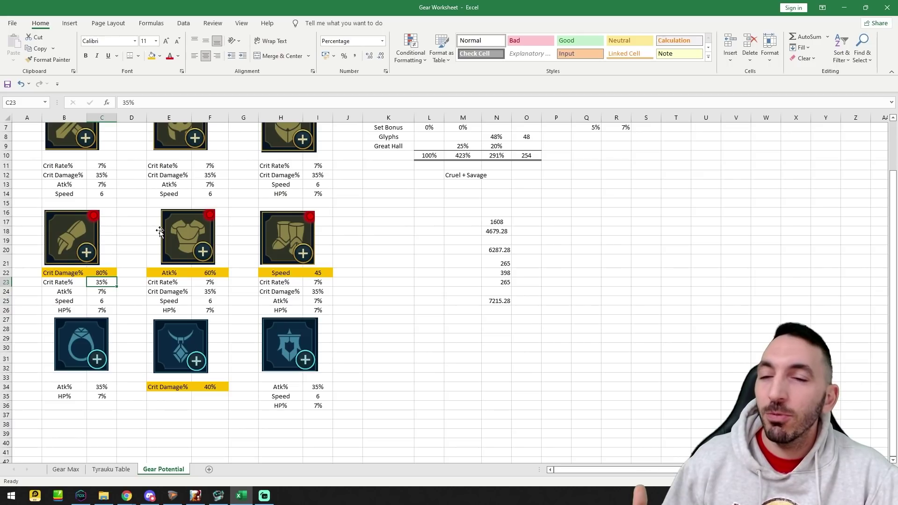
scroll(148, 279, up, 1)
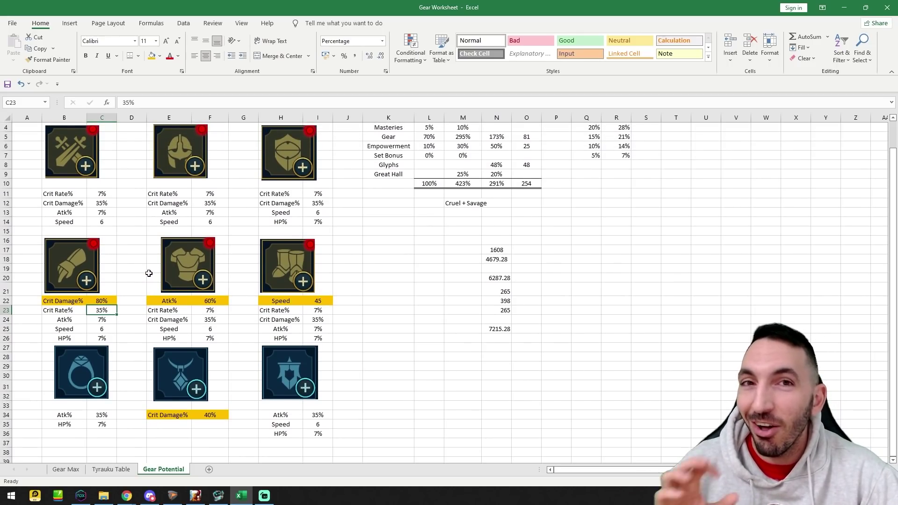
scroll(335, 290, up, 1)
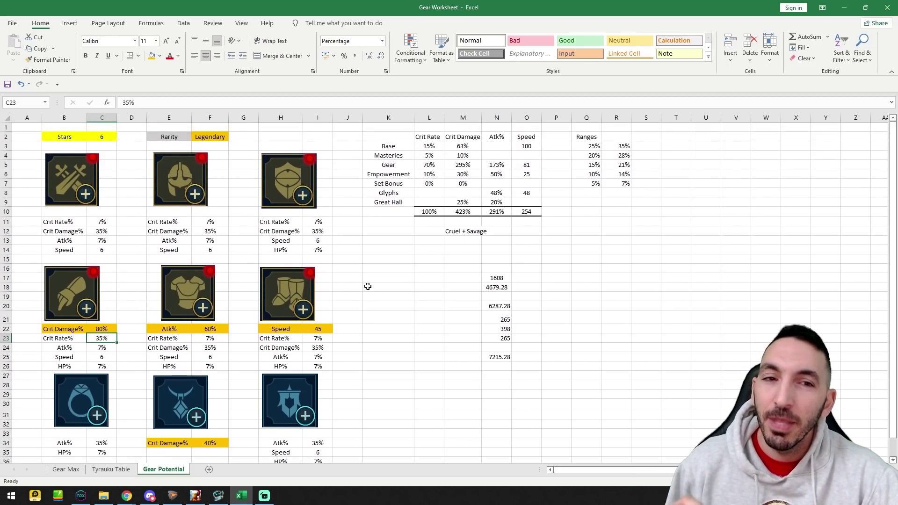
scroll(365, 286, down, 1)
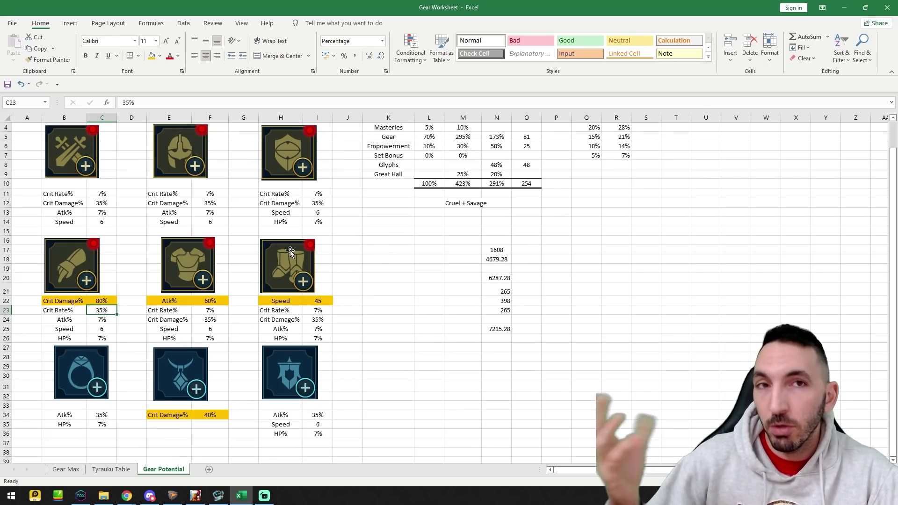
scroll(508, 252, up, 1)
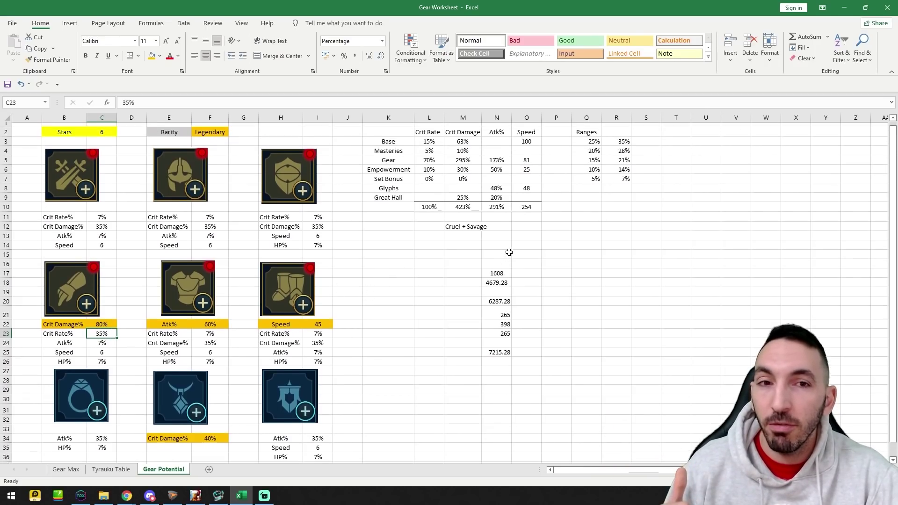
Go through the Ranges table on the Gear Potential sheet, inspecting the minimum and maximum substat roll values one by one.
scroll(508, 252, up, 1)
click(597, 147)
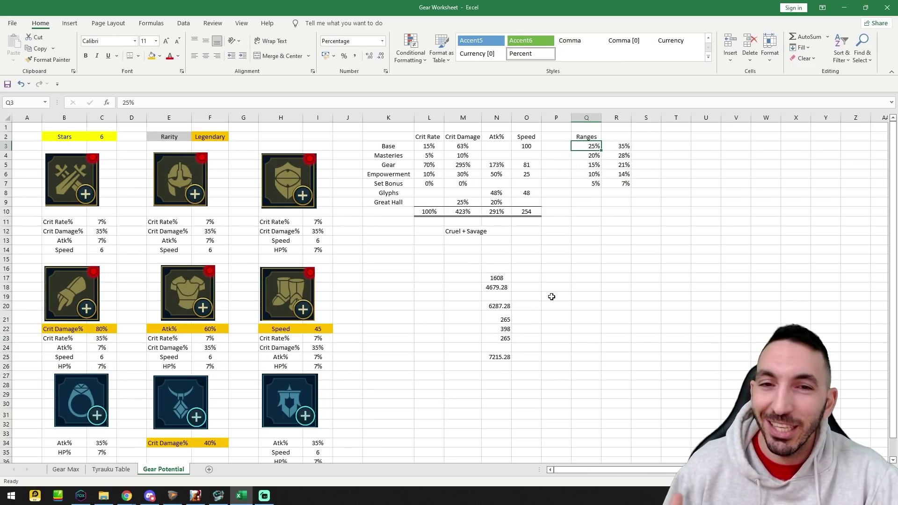
click(597, 183)
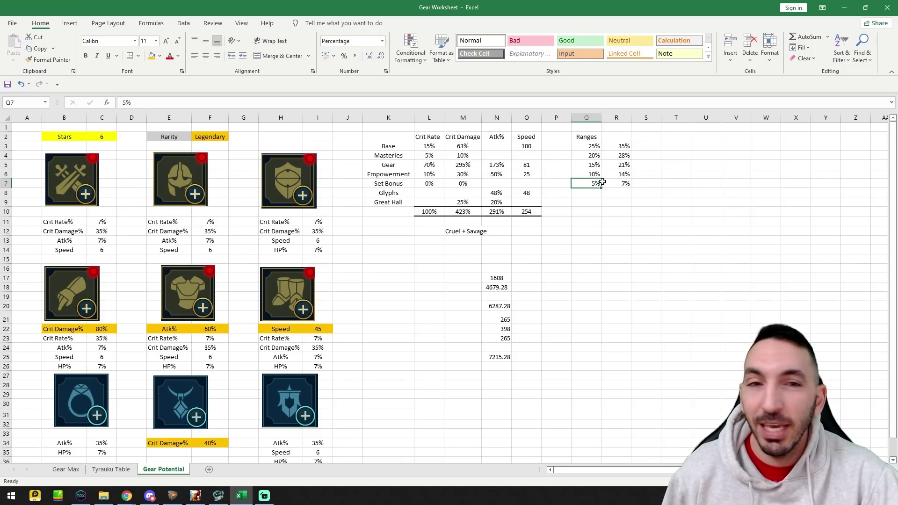
click(594, 174)
click(593, 164)
click(593, 155)
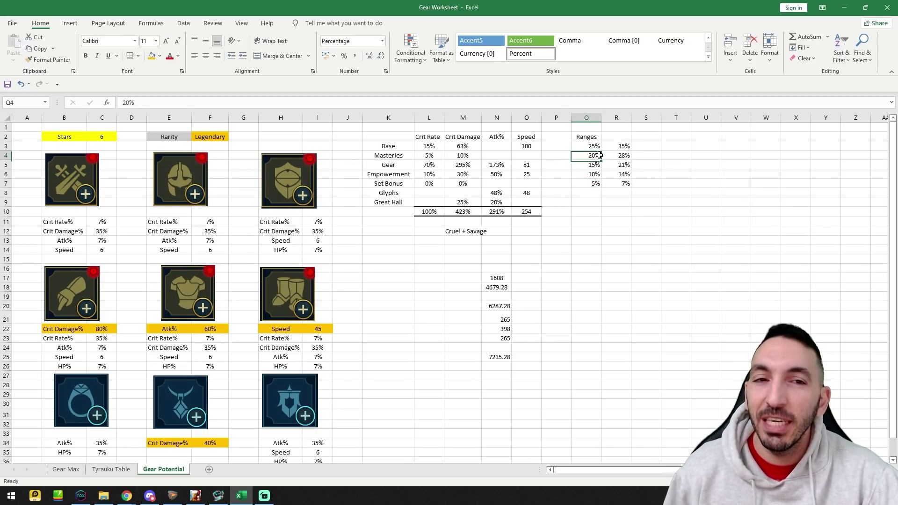
click(592, 144)
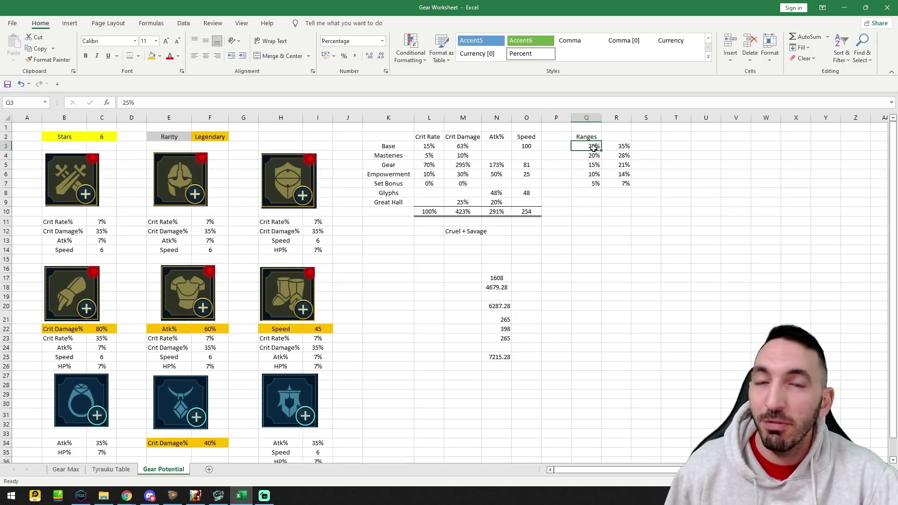
click(621, 183)
click(622, 174)
click(623, 165)
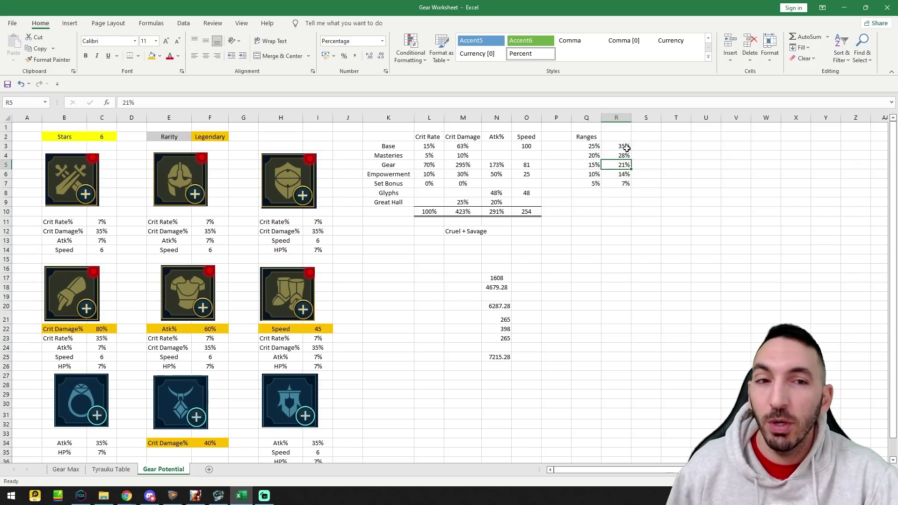
click(624, 155)
click(697, 152)
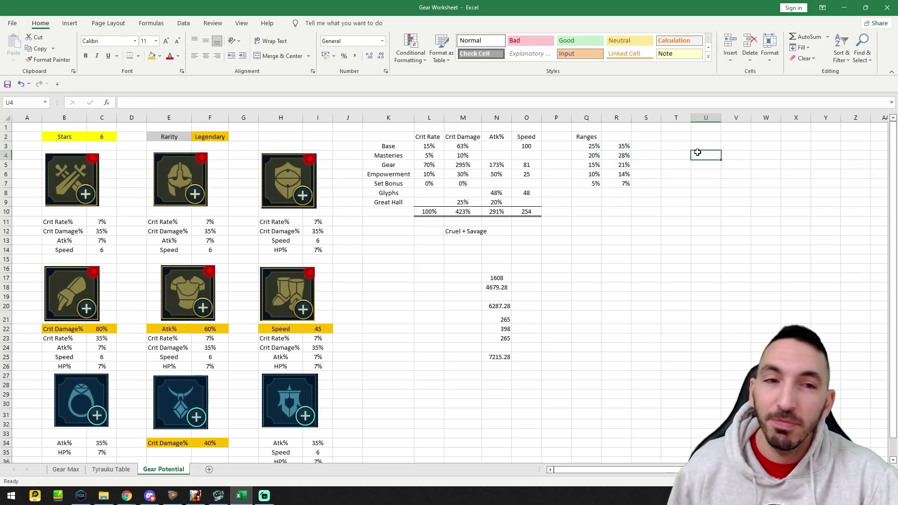
Review the stats of all gear and accessory slots, and inspect the Crit Damage total in the summary table.
scroll(388, 343, down, 1)
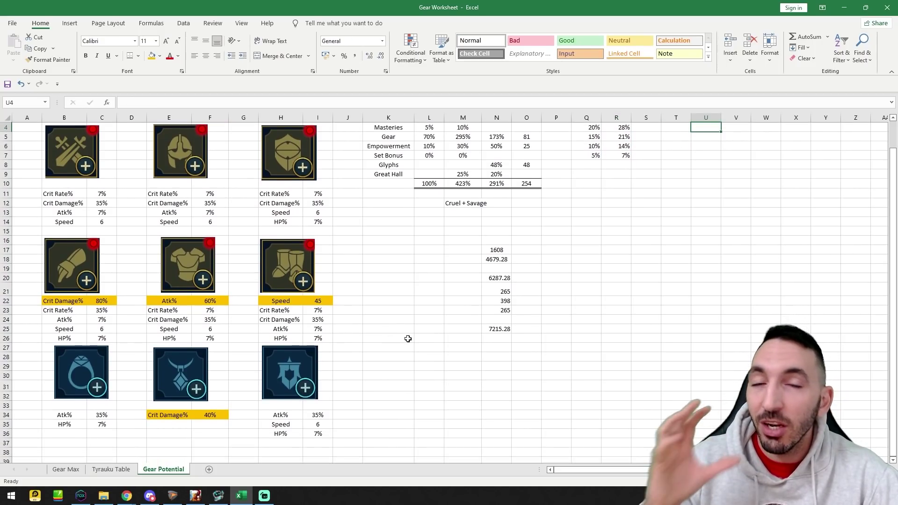
scroll(414, 326, up, 1)
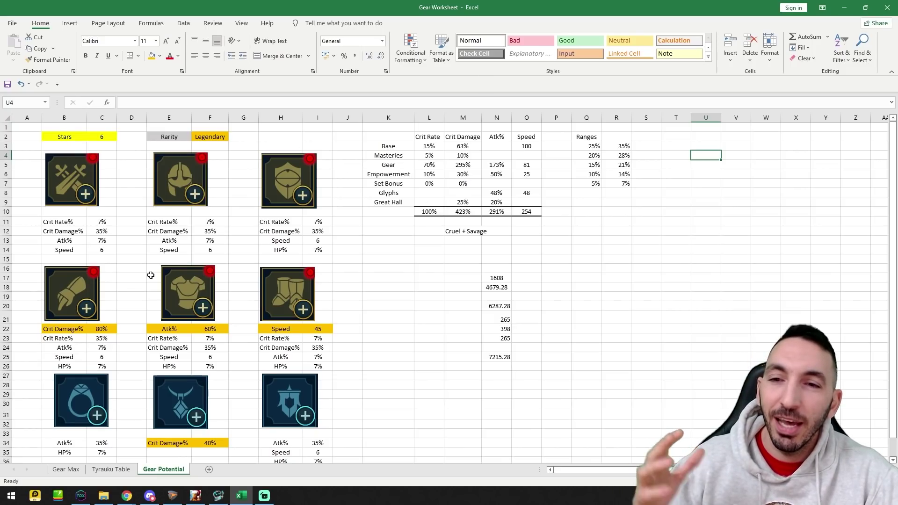
scroll(345, 249, down, 2)
scroll(364, 248, up, 2)
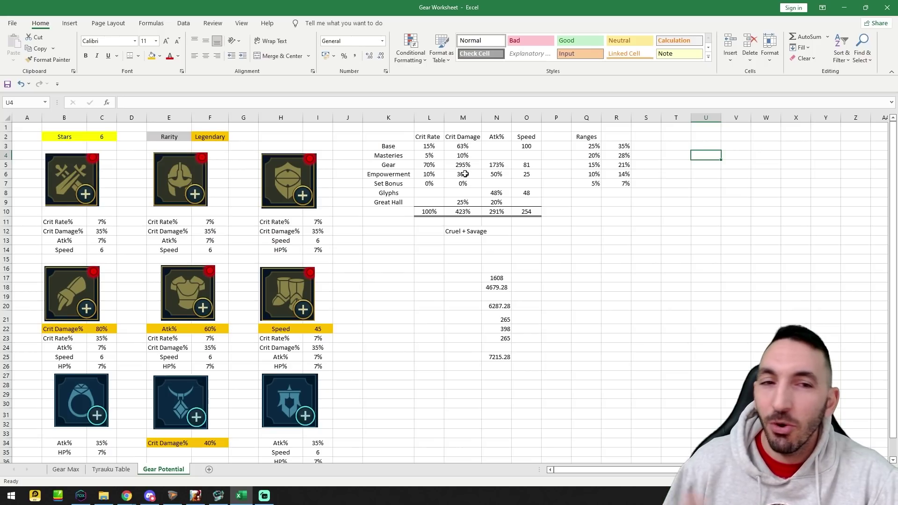
click(473, 211)
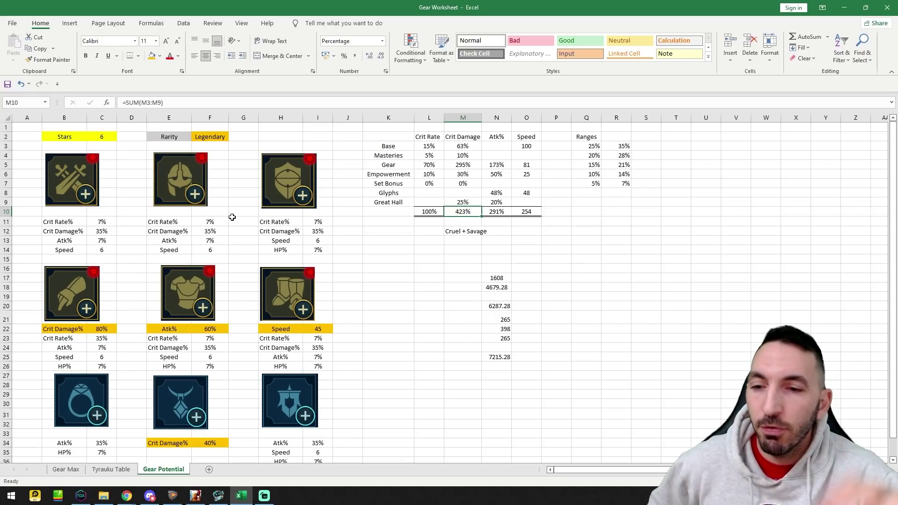
In Chrome's Damage Efficiency Tool, calculate Trunda Giltmallet's efficiency with primary value 8000 and critical damage 423, and return to the Excel worksheet.
mouse_move(126, 496)
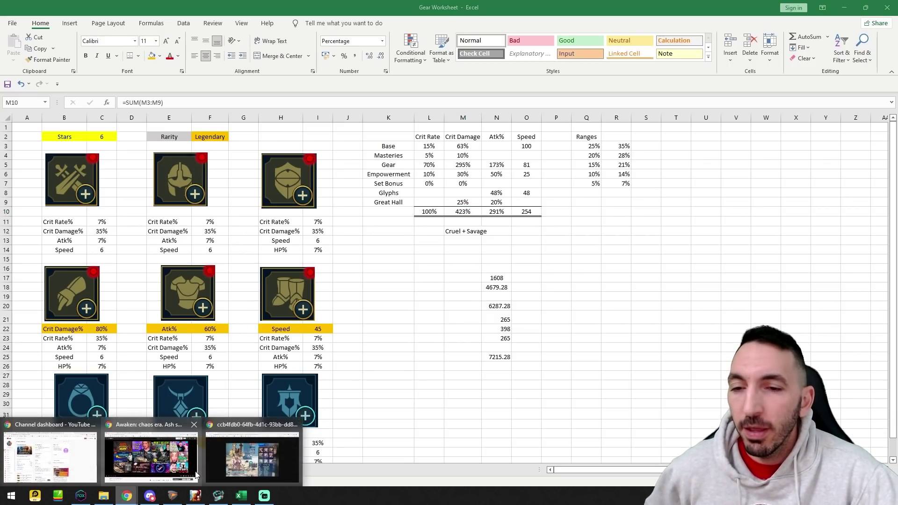
click(231, 463)
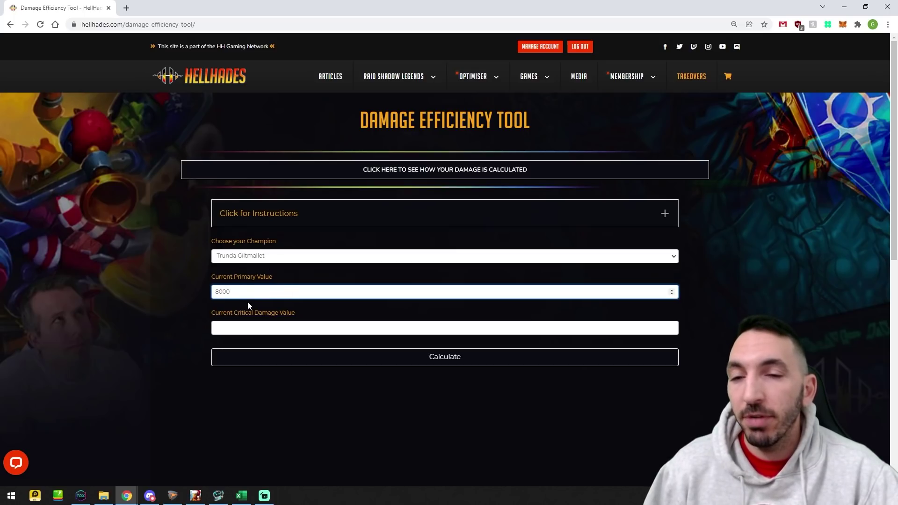
click(258, 325)
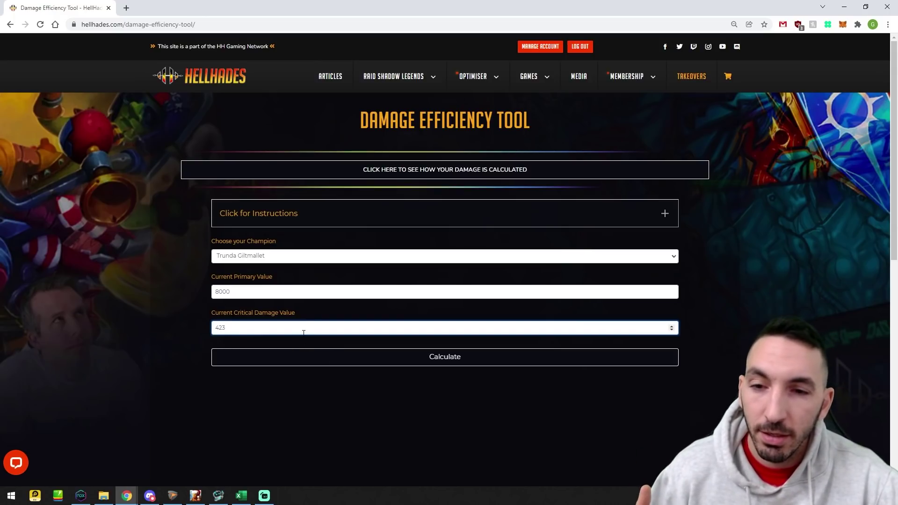
click(338, 357)
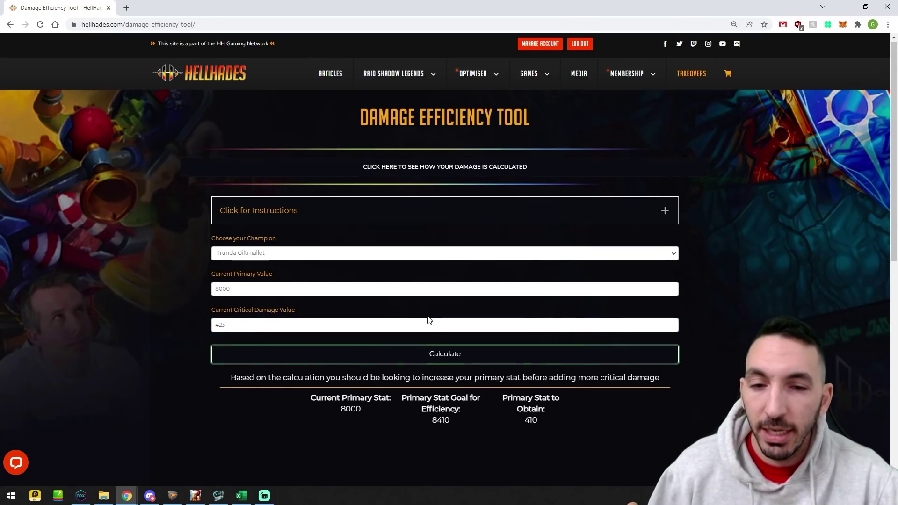
scroll(428, 320, down, 3)
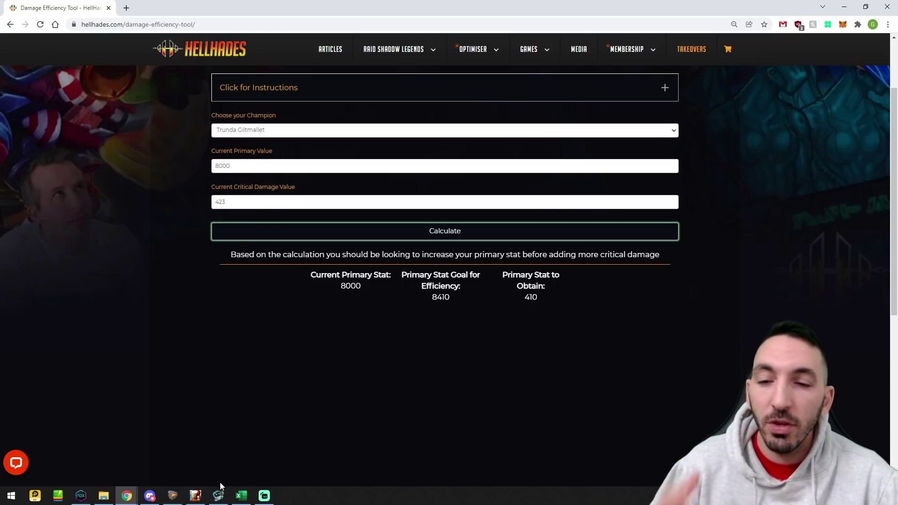
click(241, 497)
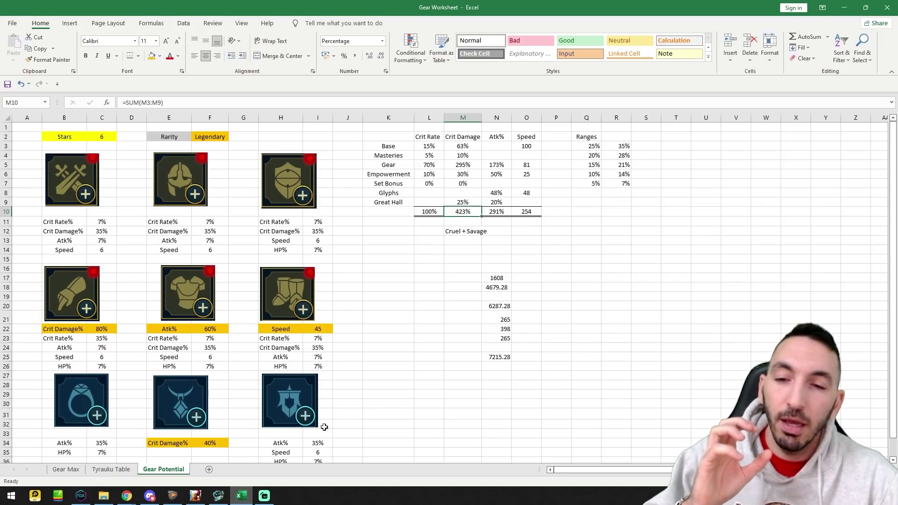
click(401, 257)
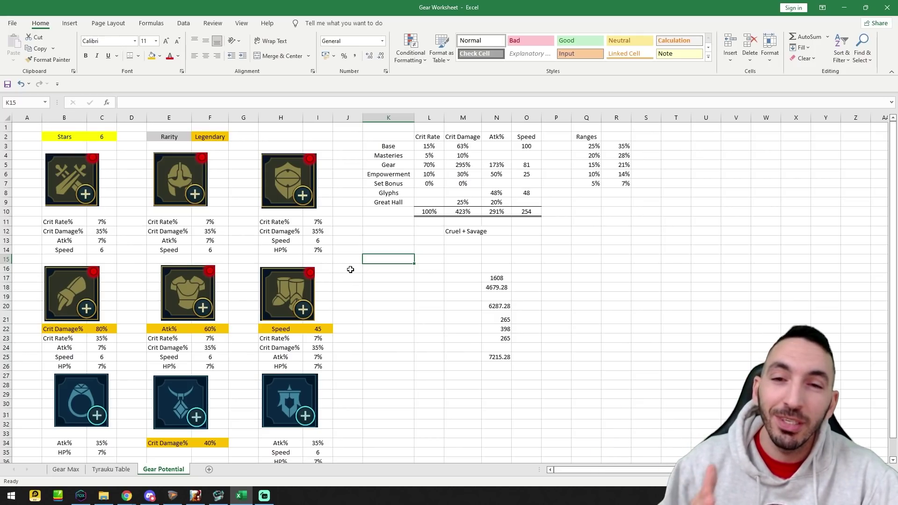
Switch to Raid: Shadow Legends, check the details of Trunda Giltmallet's weapon, and return to the Excel Gear Potential sheet.
click(195, 496)
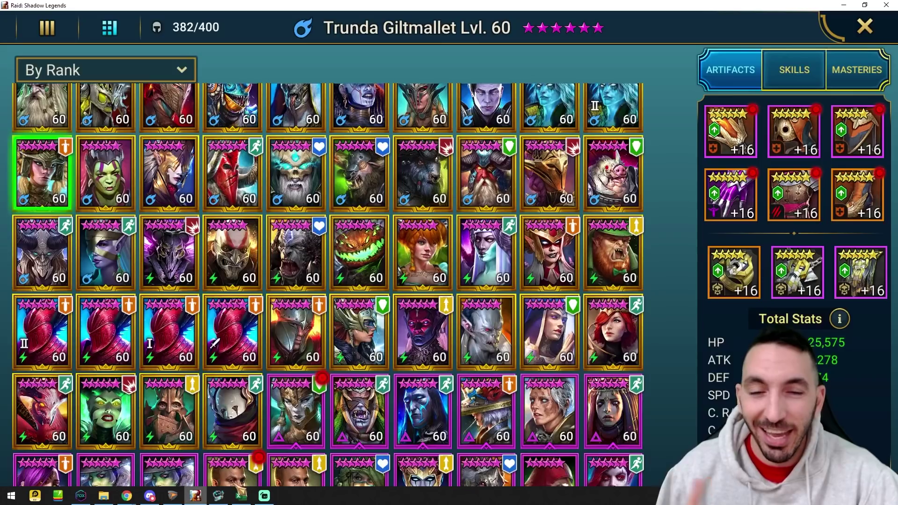
click(732, 133)
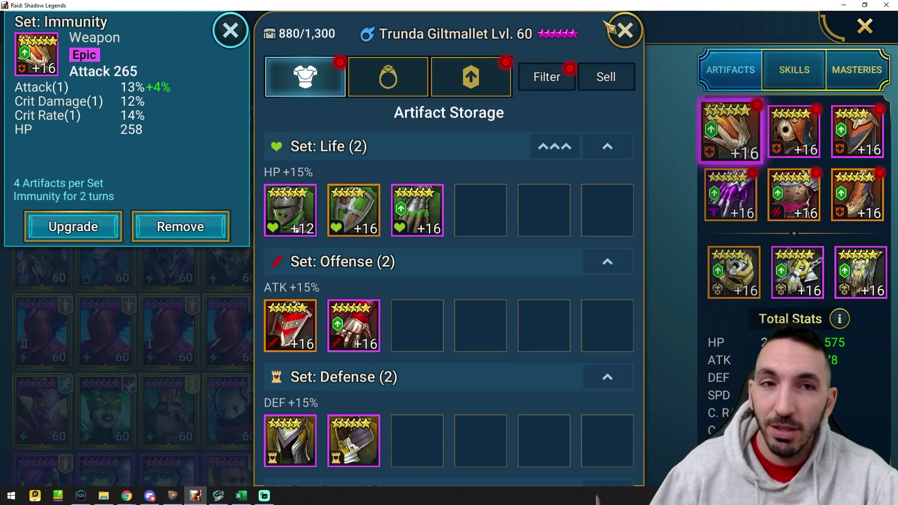
click(625, 32)
key(alt+Tab)
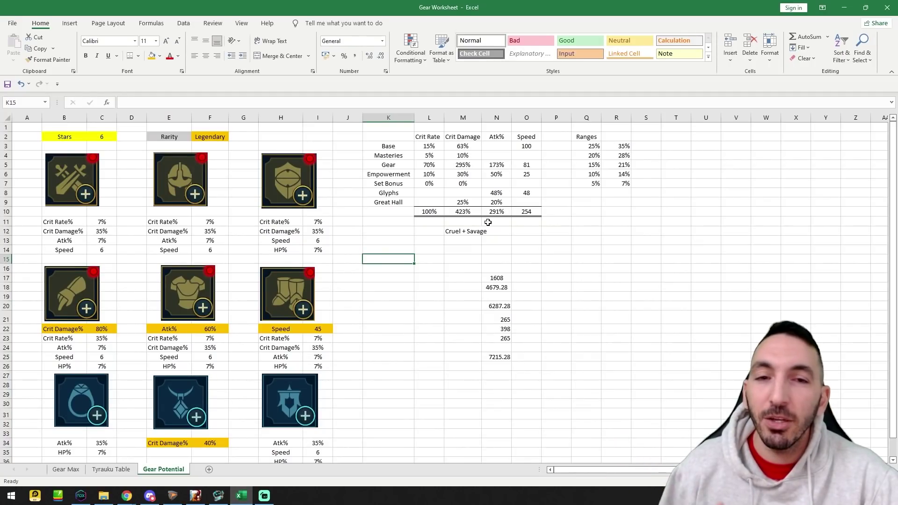
scroll(528, 155, up, 3)
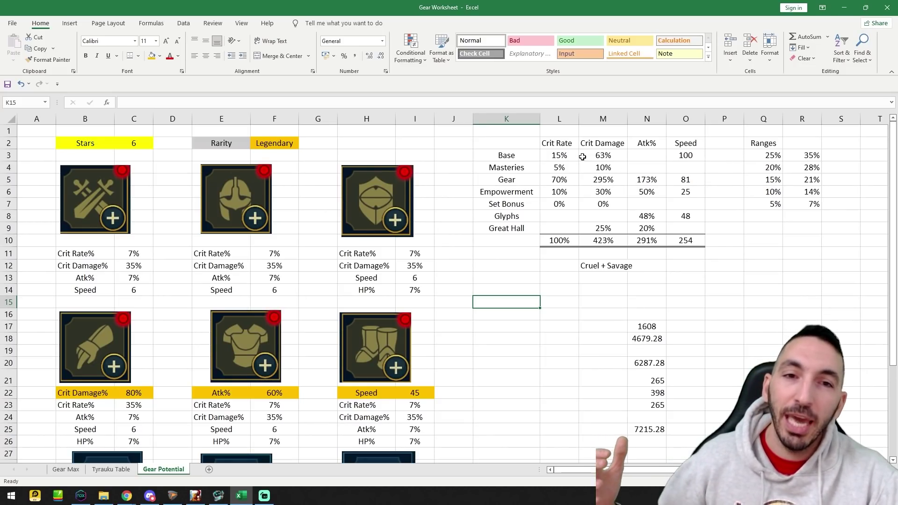
Go through the Crit Rate column of the summary table, inspecting each source from Base down to the total.
click(559, 155)
key(Down)
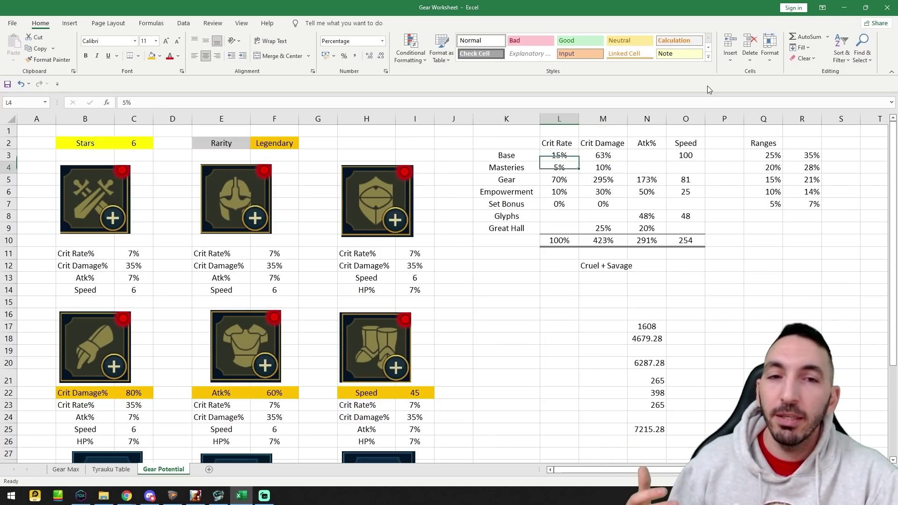
key(Down)
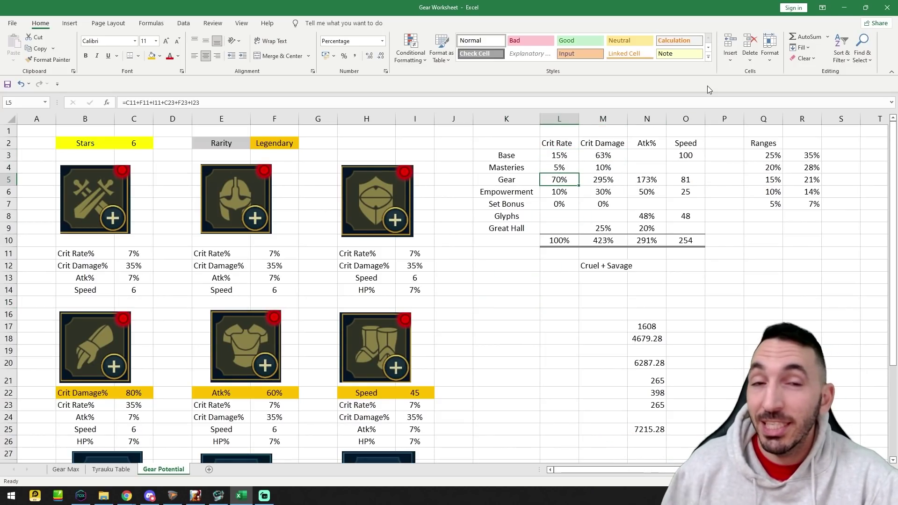
key(Down)
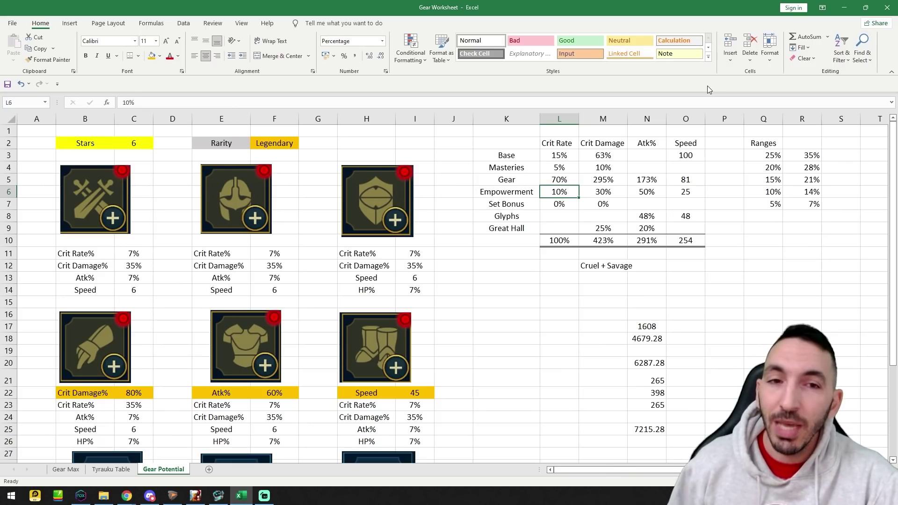
key(Down)
key(Down)
key(Down)
key(Down)
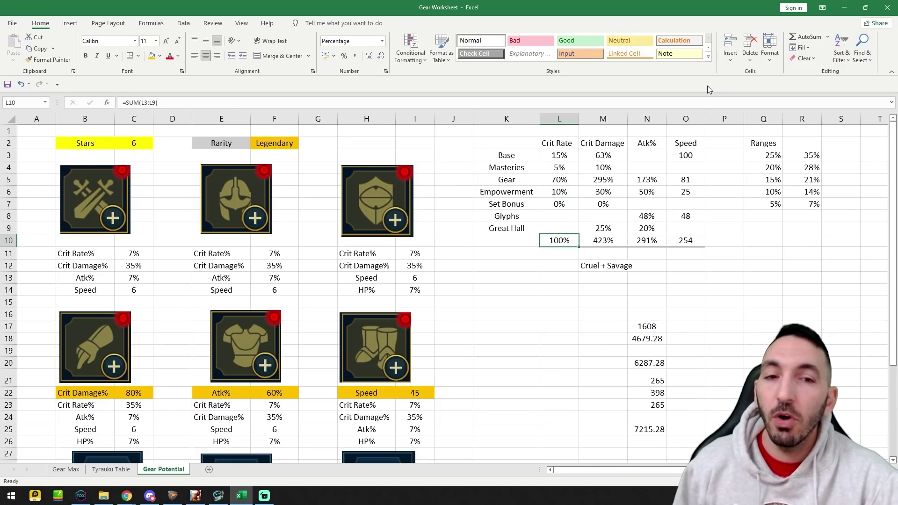
key(Up)
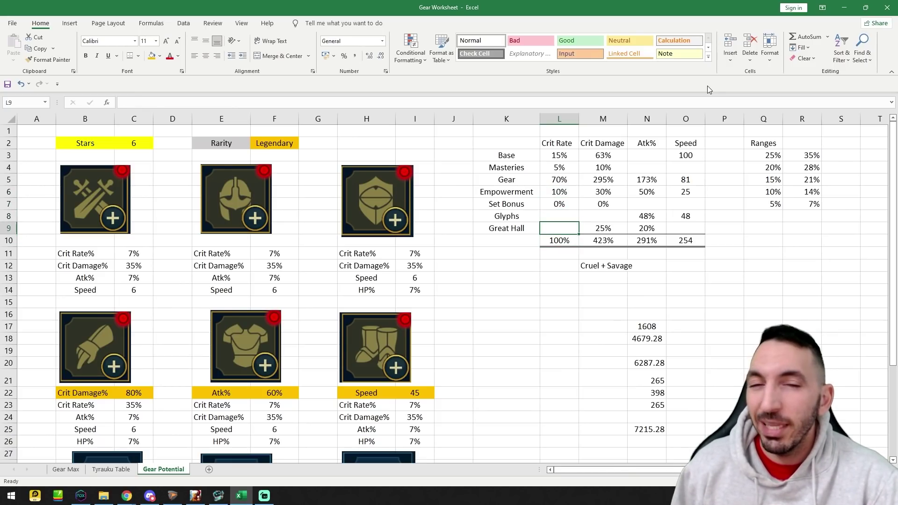
Inspect the Crit Damage column of the summary table, focusing on the Base, Masteries and Gear contributions.
key(Right)
key(Up)
key(Up)
key(Up)
key(Up)
key(Up)
key(Up)
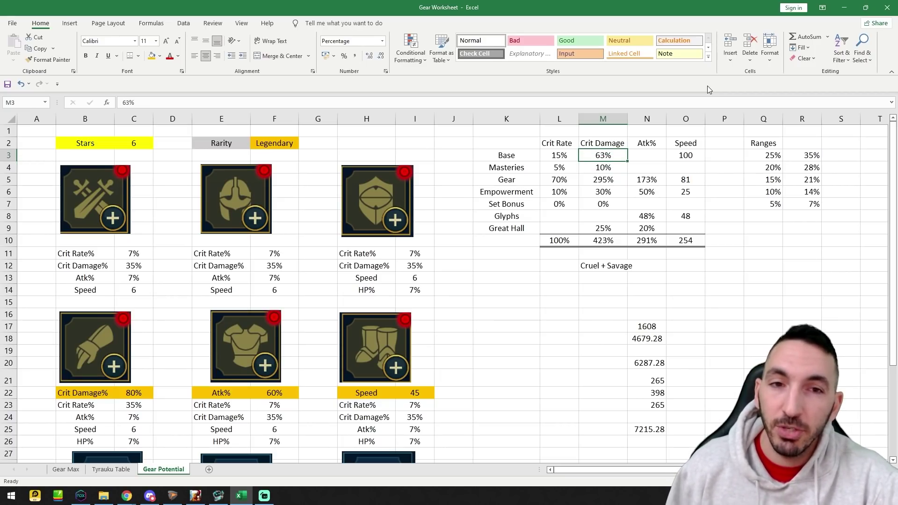
key(Down)
key(Down)
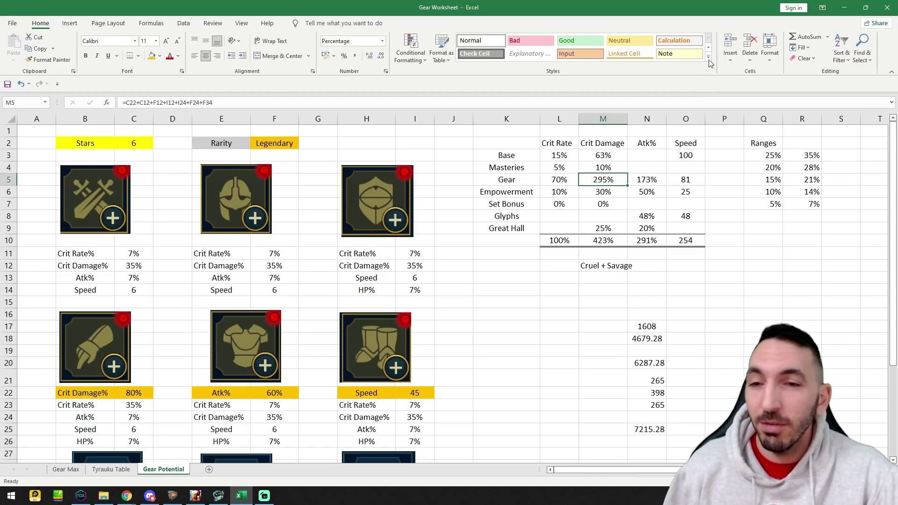
Review the Crit Damage% values on the individual gear pieces, covering the gauntlets, chestplate, boots, shield, helmet and weapon.
scroll(364, 265, down, 2)
scroll(364, 265, up, 2)
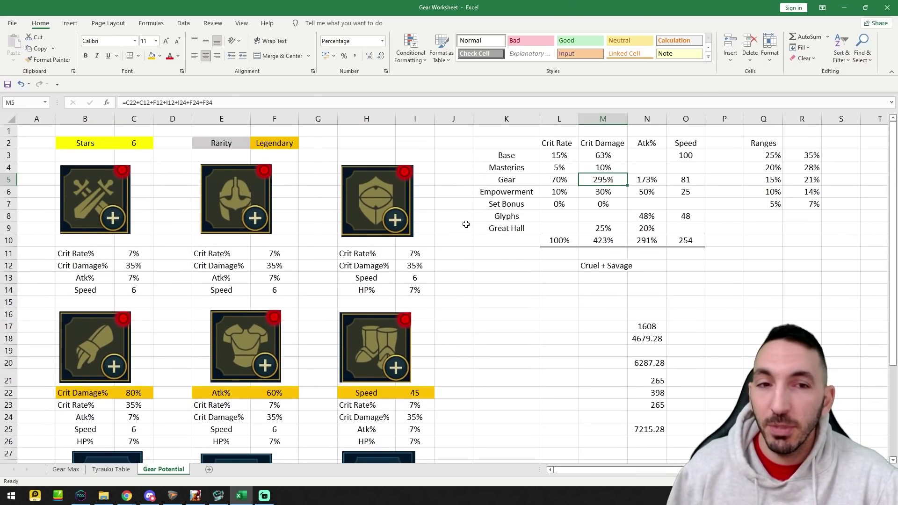
scroll(336, 172, down, 3)
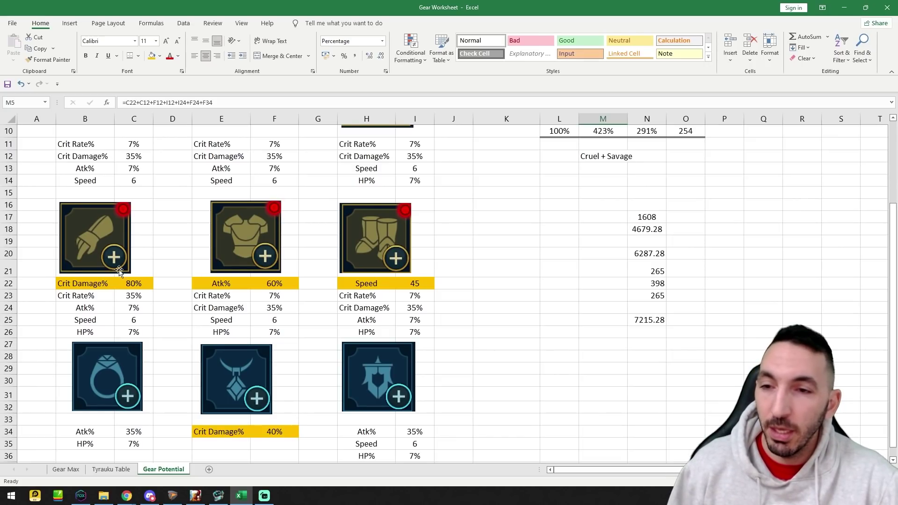
click(285, 309)
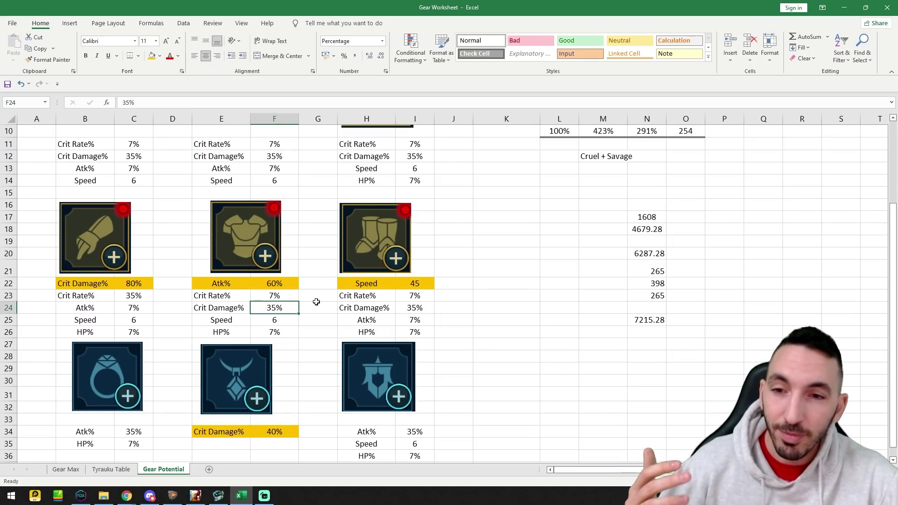
scroll(287, 286, up, 2)
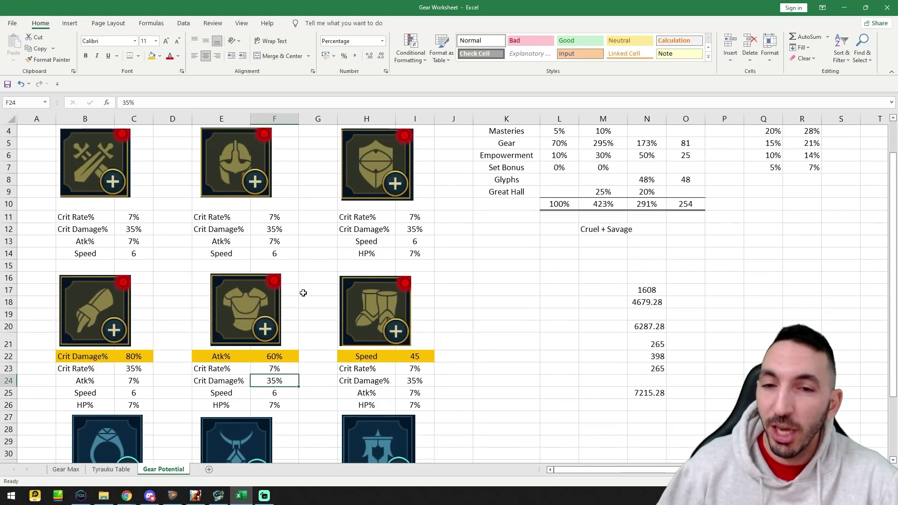
click(418, 379)
scroll(424, 281, up, 1)
click(414, 265)
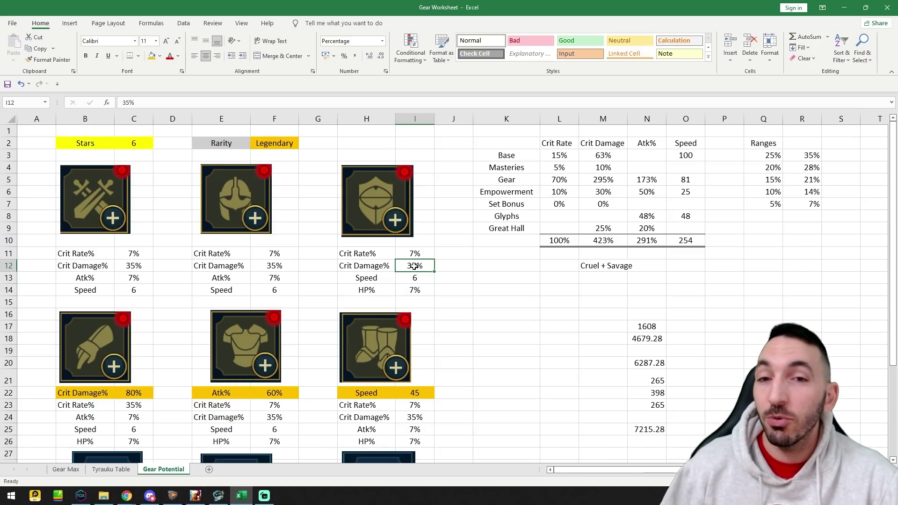
click(266, 273)
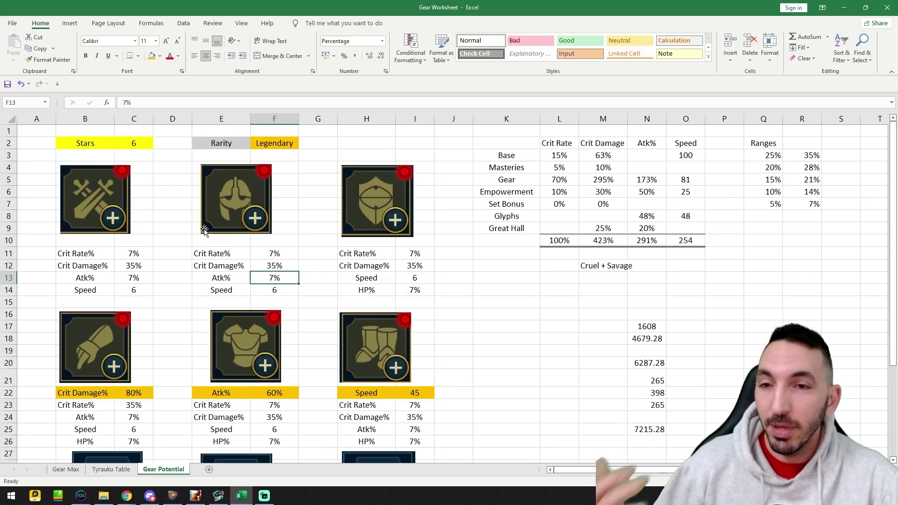
click(132, 265)
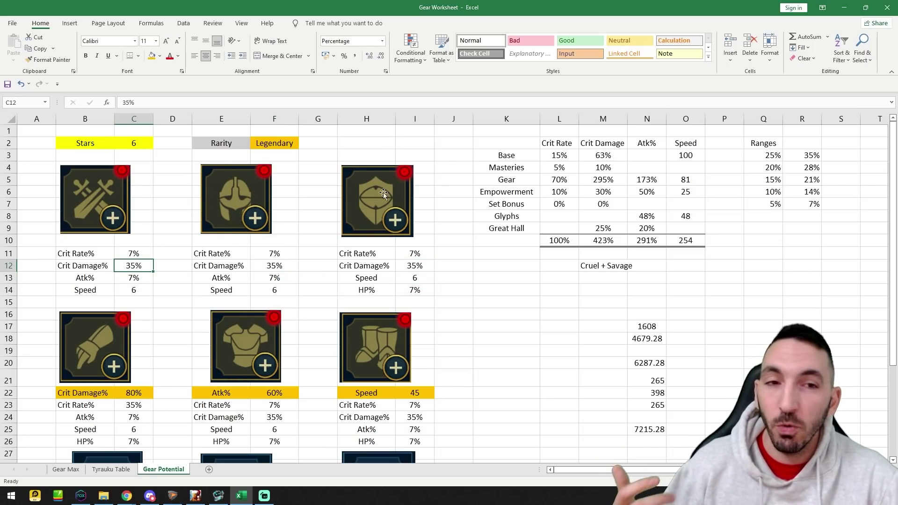
Inspect the weapon's Crit Rate%, Atk% and Speed substats and the helmet's Speed substat.
click(142, 252)
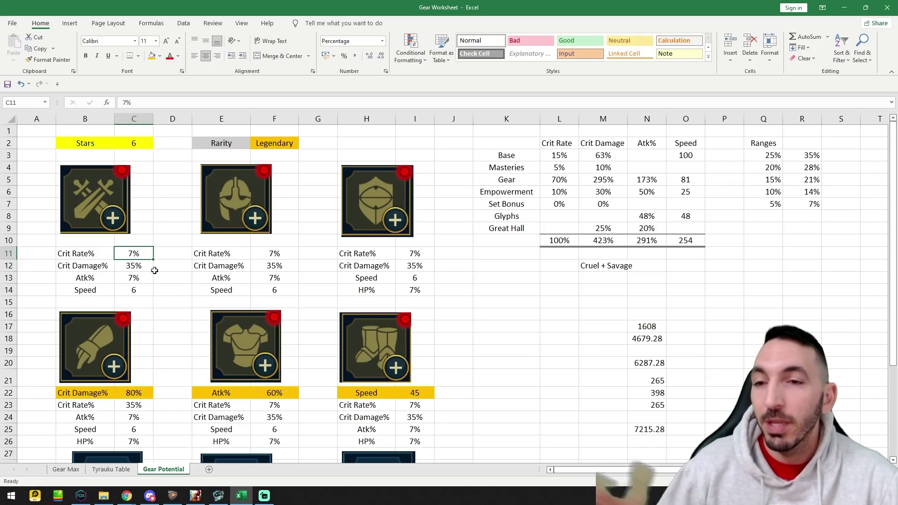
click(150, 287)
click(148, 280)
click(142, 291)
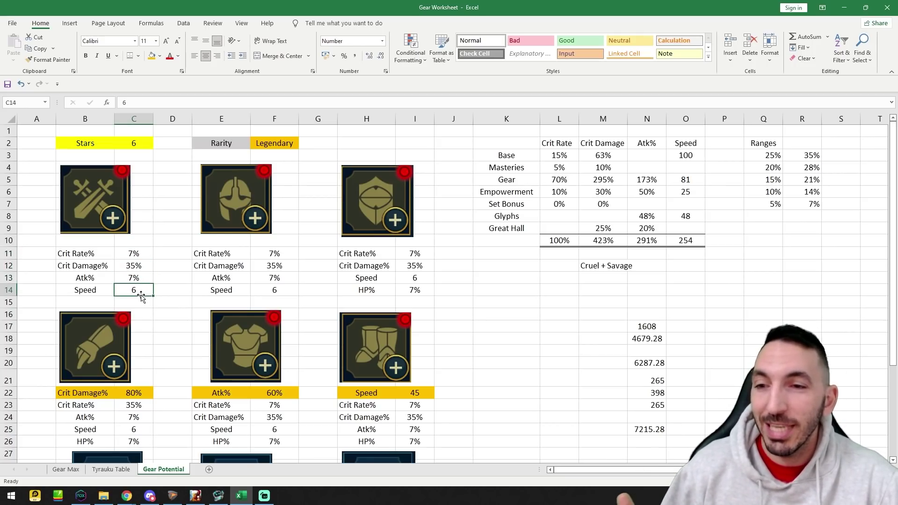
click(262, 292)
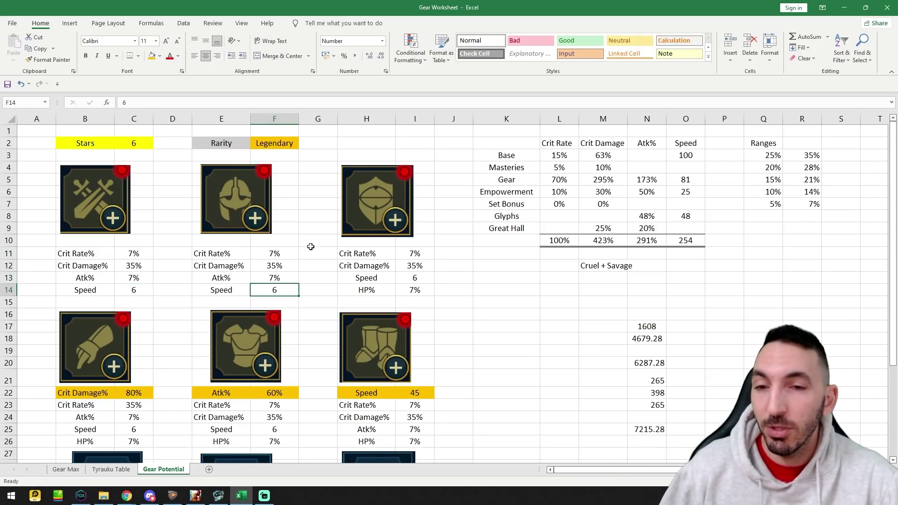
Inspect the Crit Rate, Crit Damage and Atk% totals of the summary table.
click(569, 243)
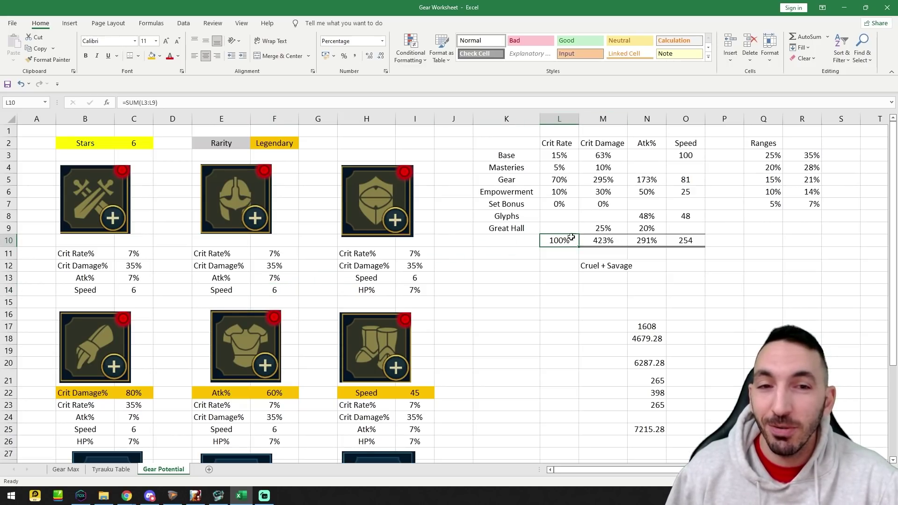
click(597, 240)
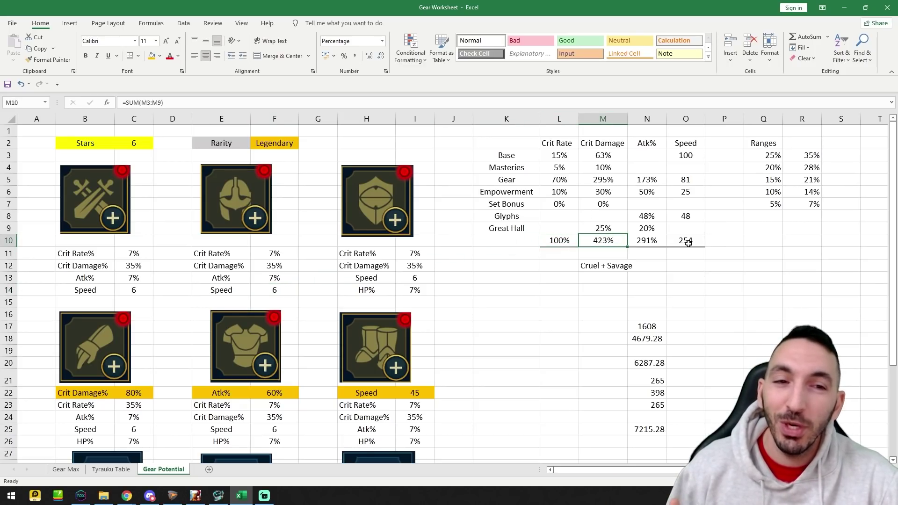
click(668, 243)
click(664, 241)
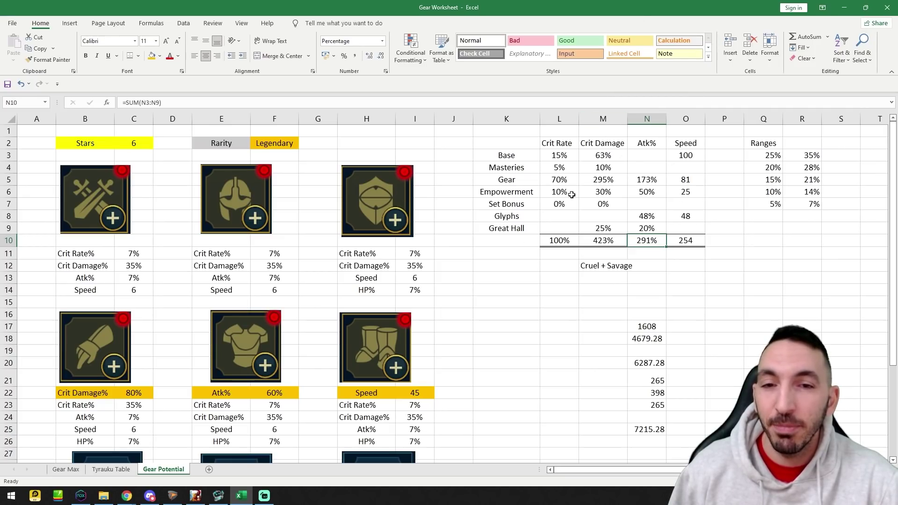
Examine the Glyphs, Empowerment and Great Hall contributions to Atk% and the Glyphs contribution to Speed.
click(651, 211)
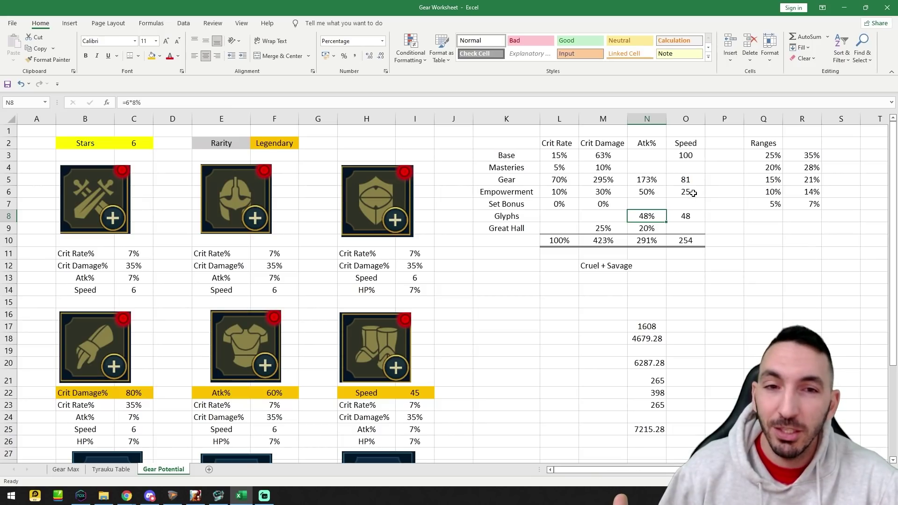
click(661, 194)
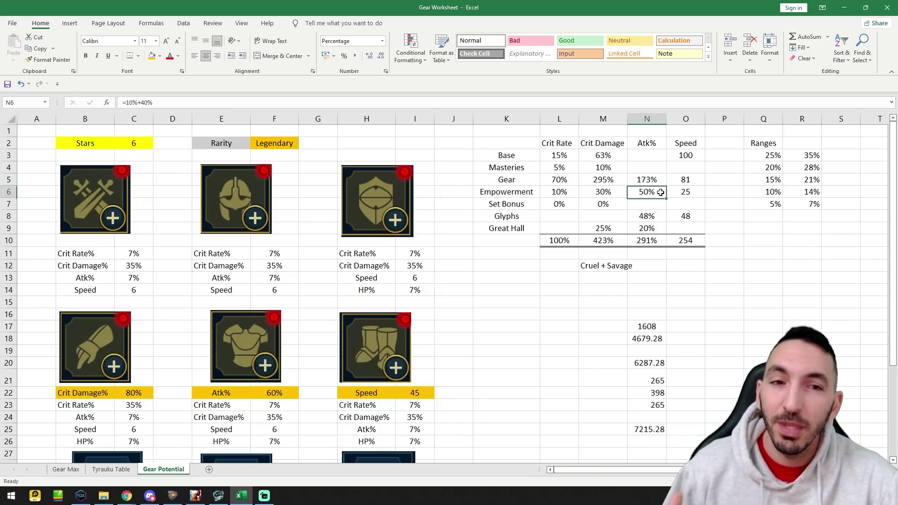
click(664, 230)
click(686, 218)
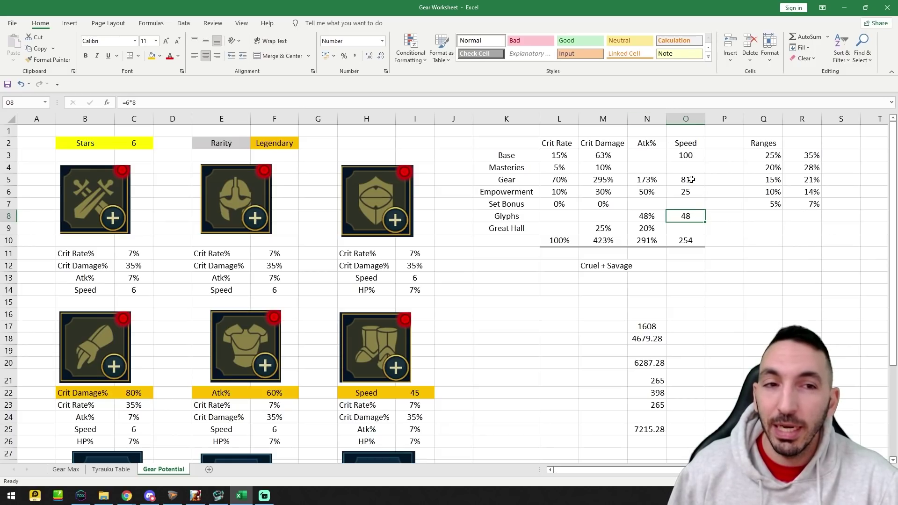
click(698, 242)
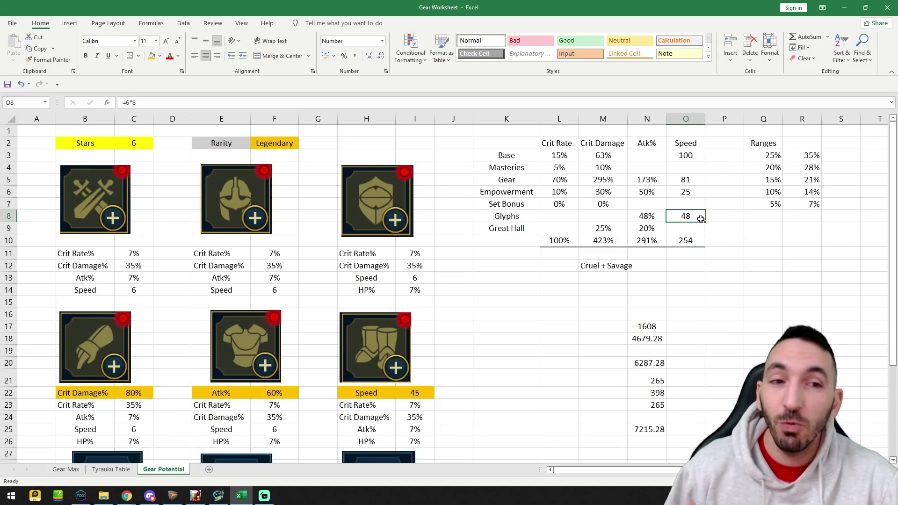
click(727, 233)
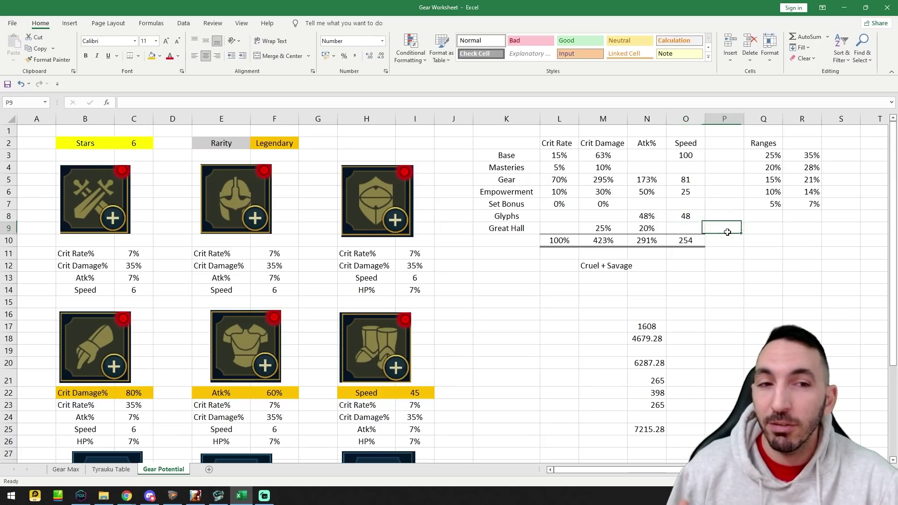
click(695, 220)
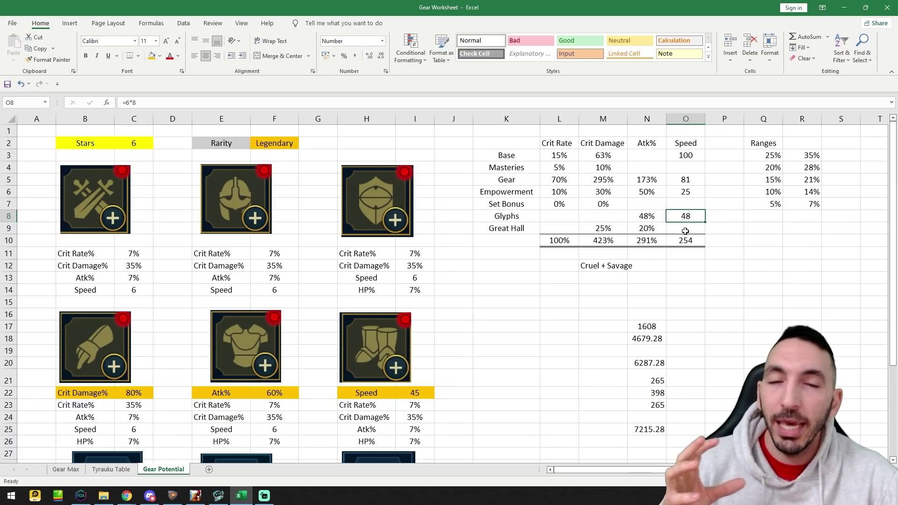
Switch to Raid: Shadow Legends, check the upgrade and enchanting details of Arbiter's Speed set helmet, and return to the bastion.
click(196, 496)
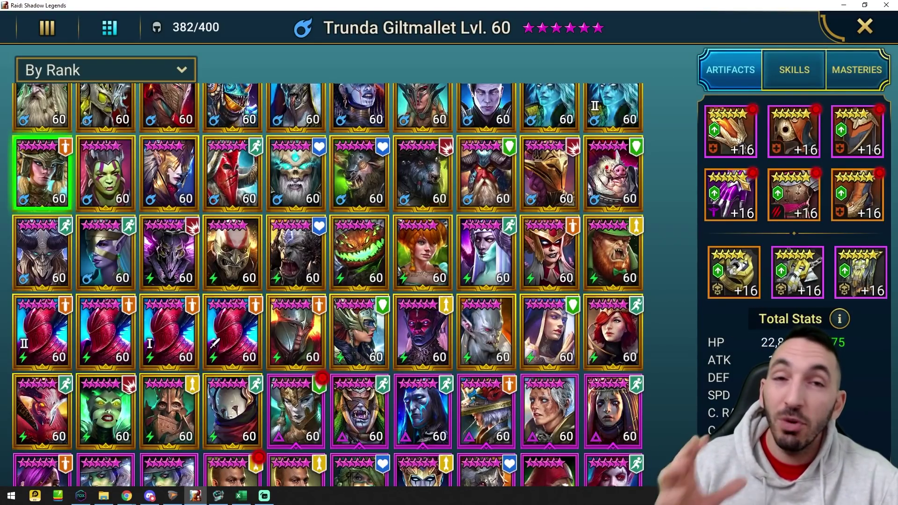
scroll(328, 285, down, 10)
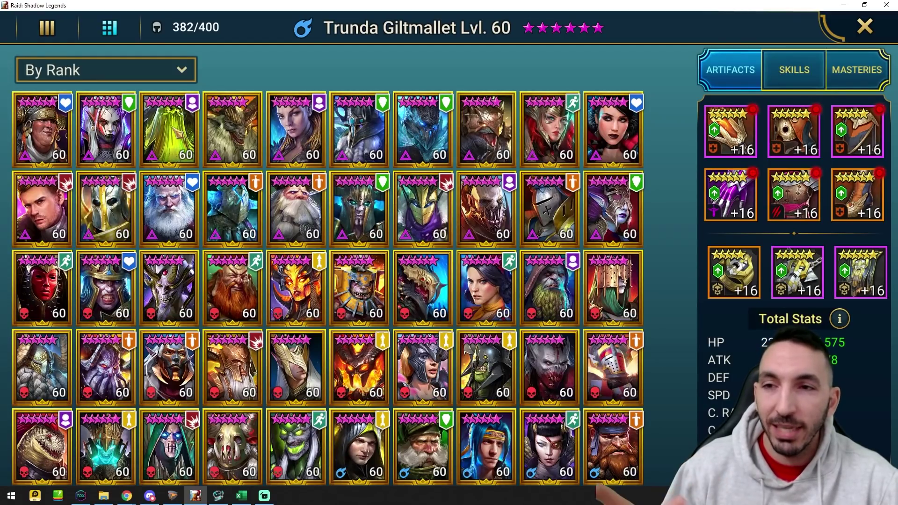
click(550, 131)
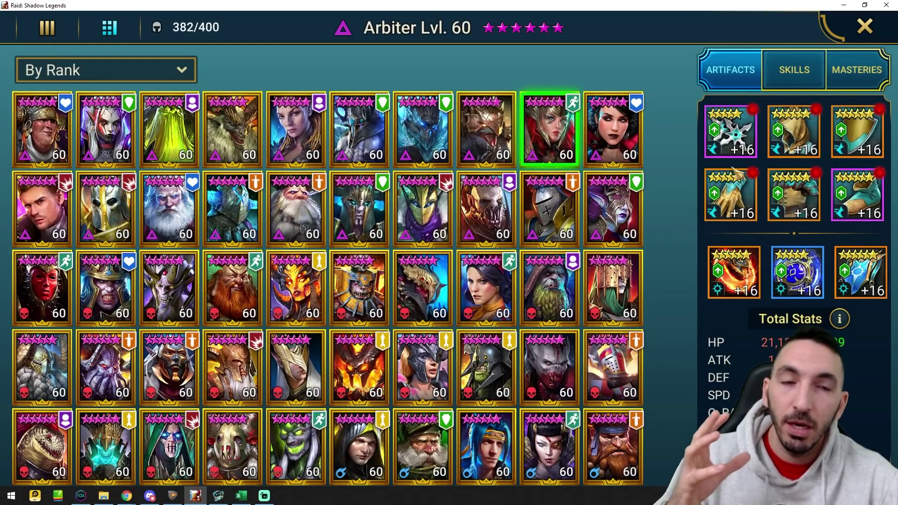
click(801, 151)
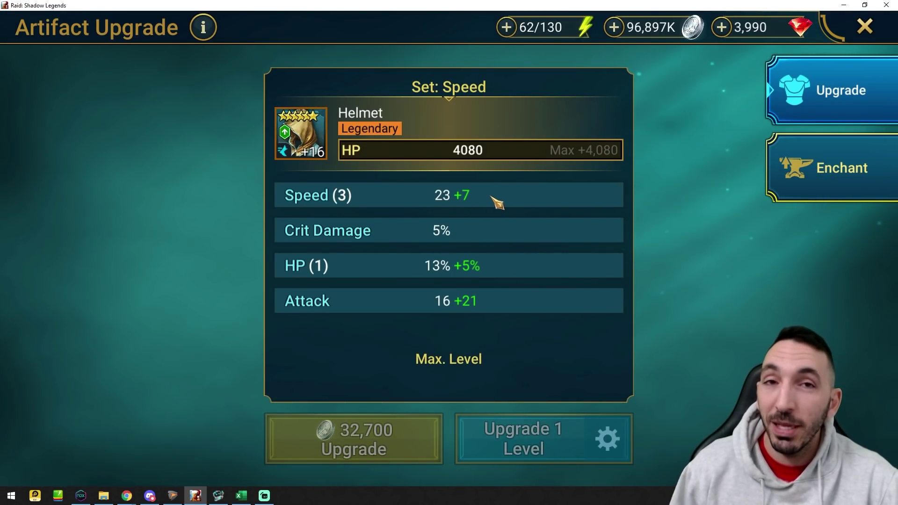
click(814, 179)
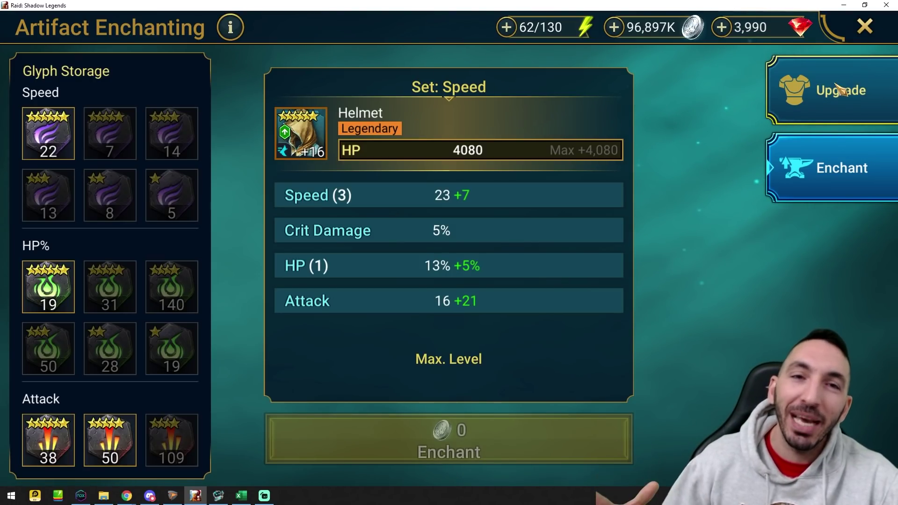
key(Escape)
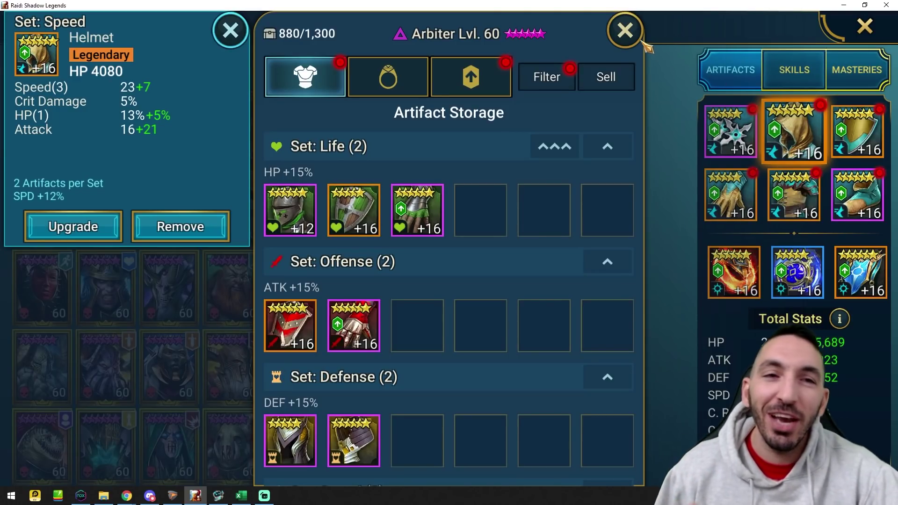
click(624, 31)
click(878, 39)
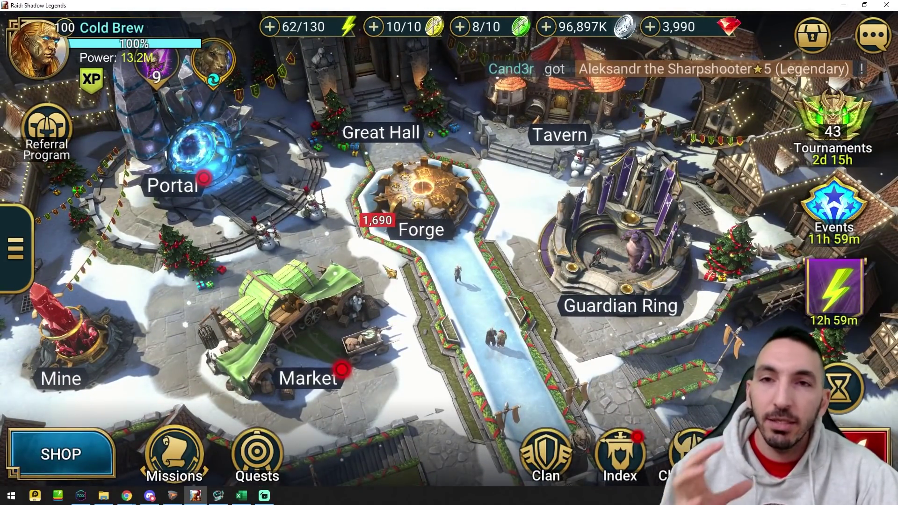
Open the champion roster as a full grid, select Trunda Giltmallet, and show her in the single-champion view.
click(692, 453)
click(109, 28)
scroll(327, 281, down, 6)
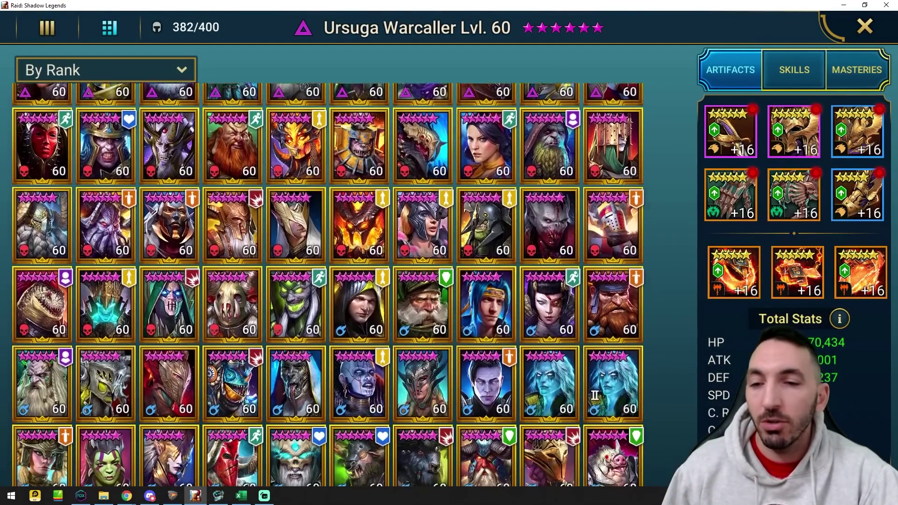
click(42, 300)
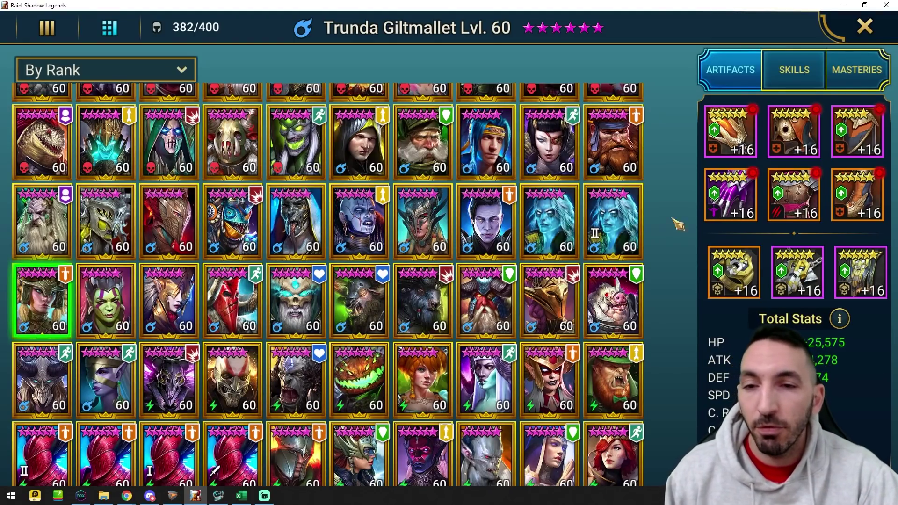
click(47, 28)
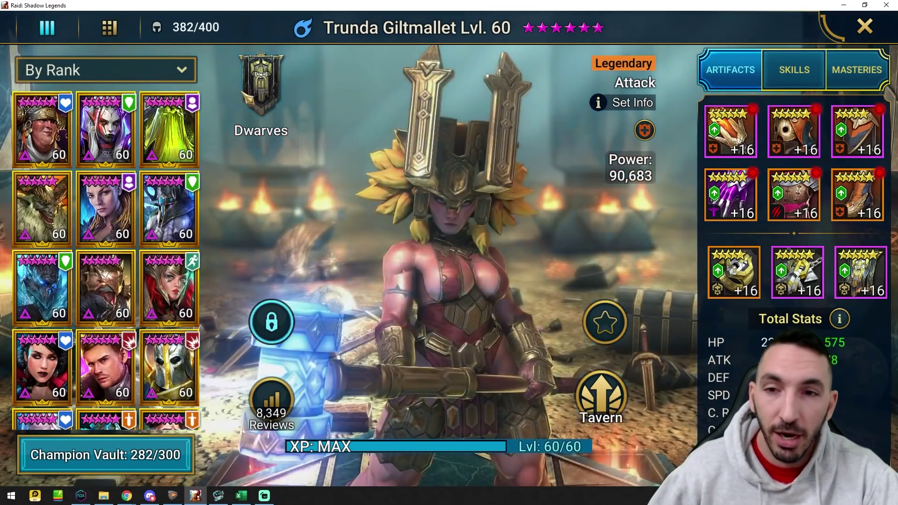